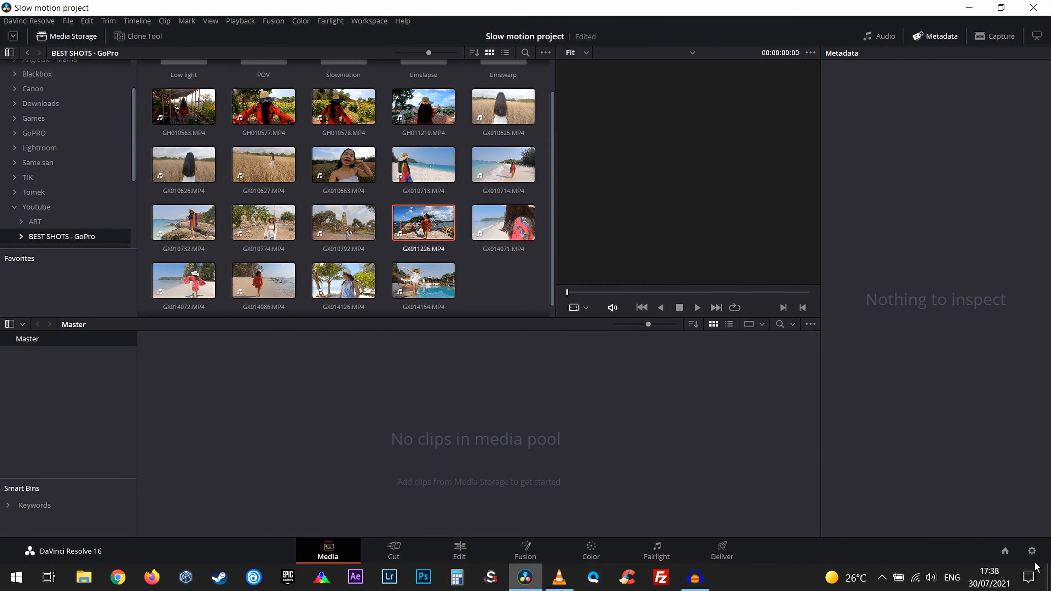
# Review the timeline frame rate options in the project settings and close them without saving
pyautogui.click(1031, 554)
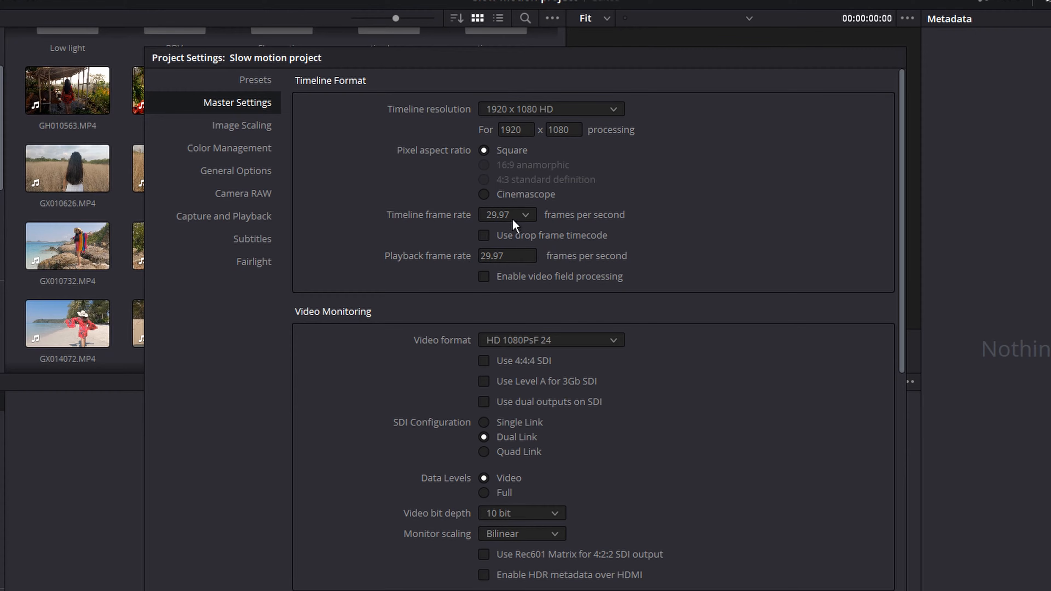
pyautogui.click(524, 217)
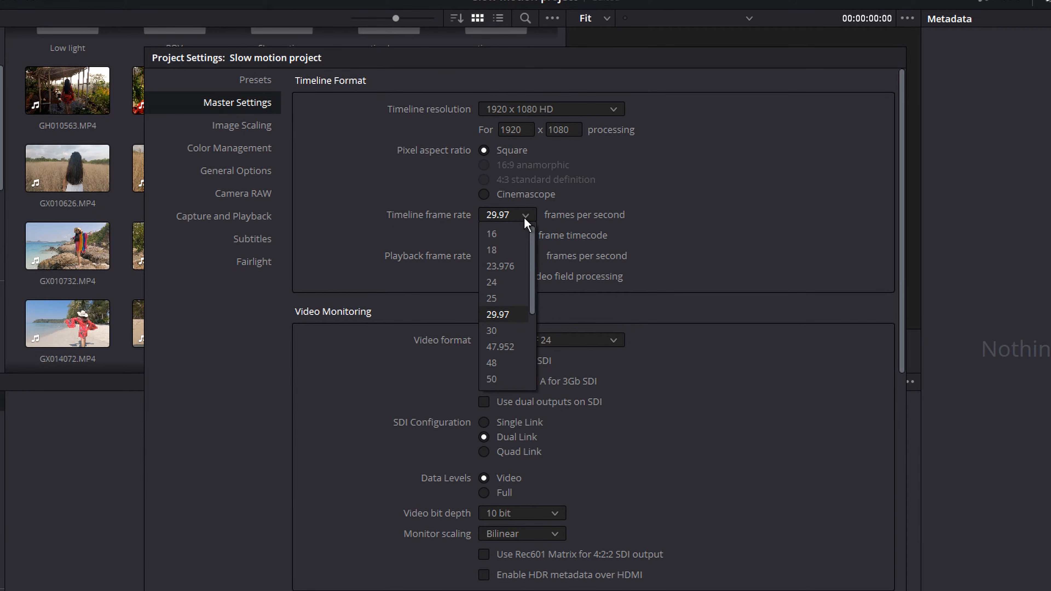
pyautogui.click(524, 217)
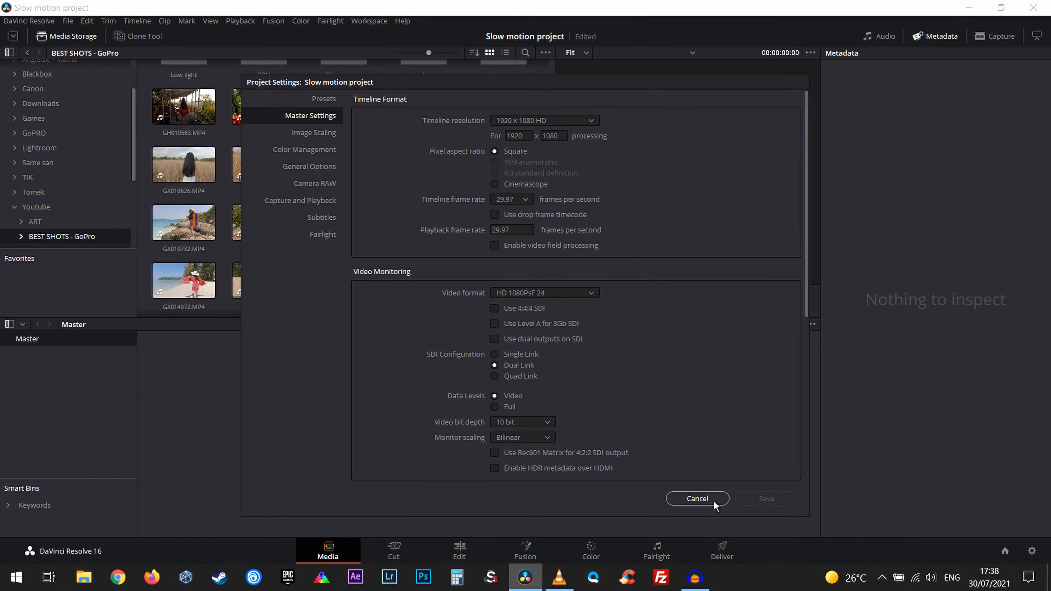
pyautogui.click(708, 500)
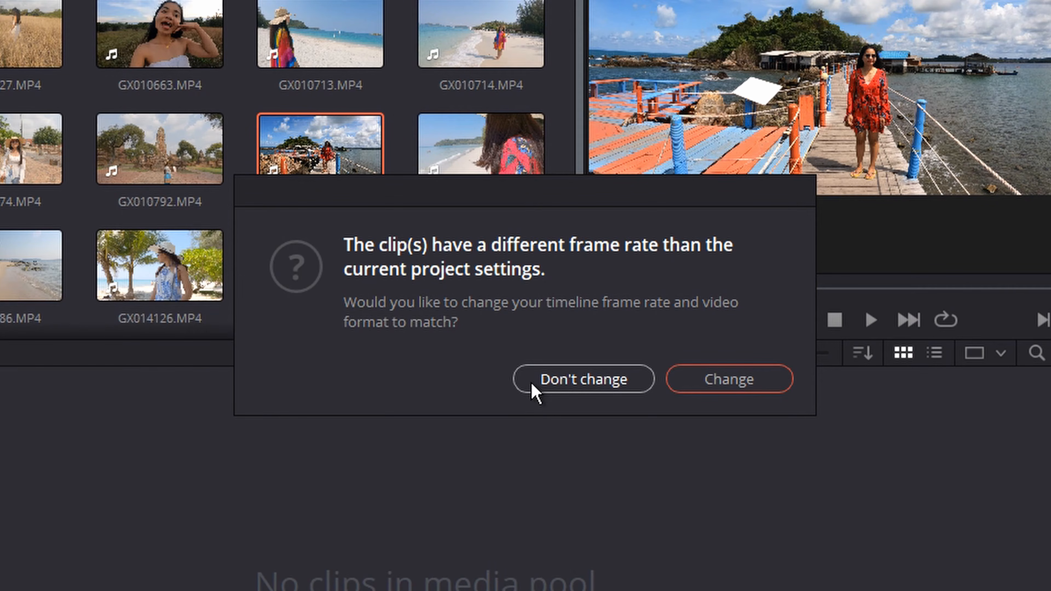
# Add GX011226.MP4 to the media pool without changing the project frame rate, plus GX010646.MP4 from the 2020-11-21 slow motion import's HERO9 BLACK 4 folder
pyautogui.click(550, 387)
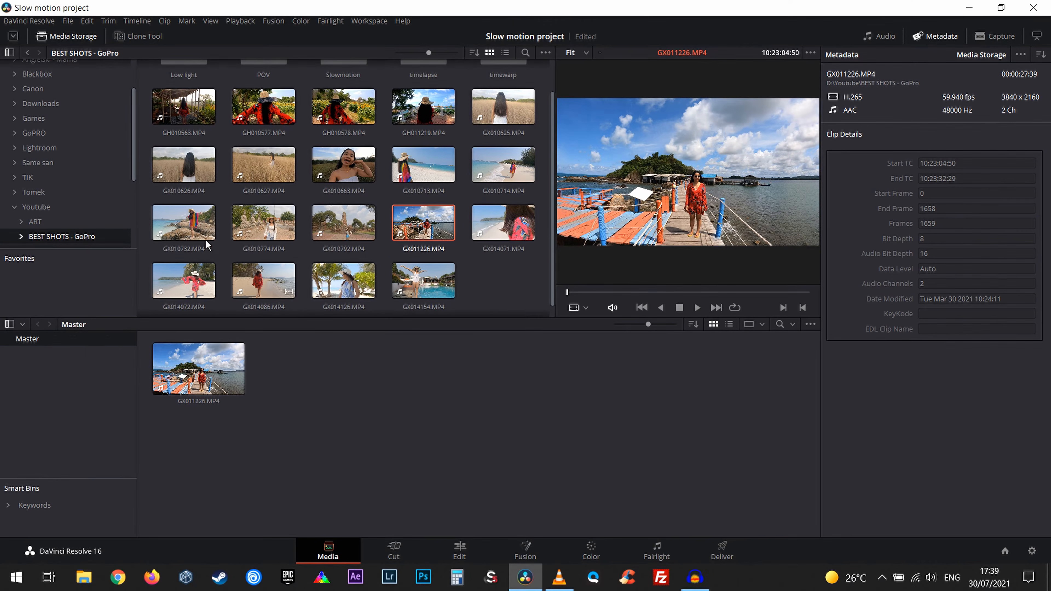
pyautogui.click(39, 129)
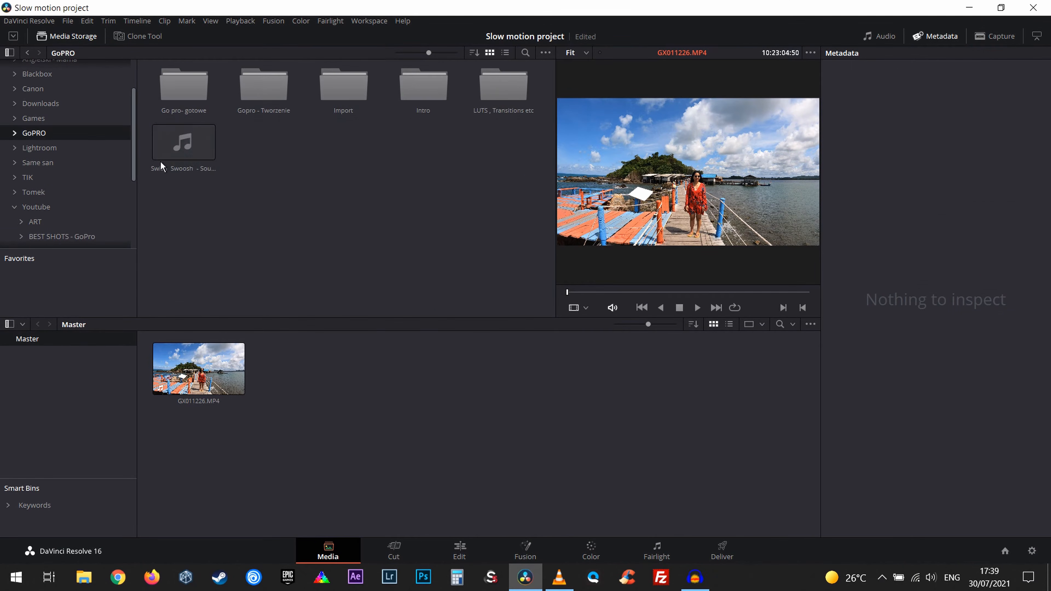
pyautogui.doubleClick(349, 96)
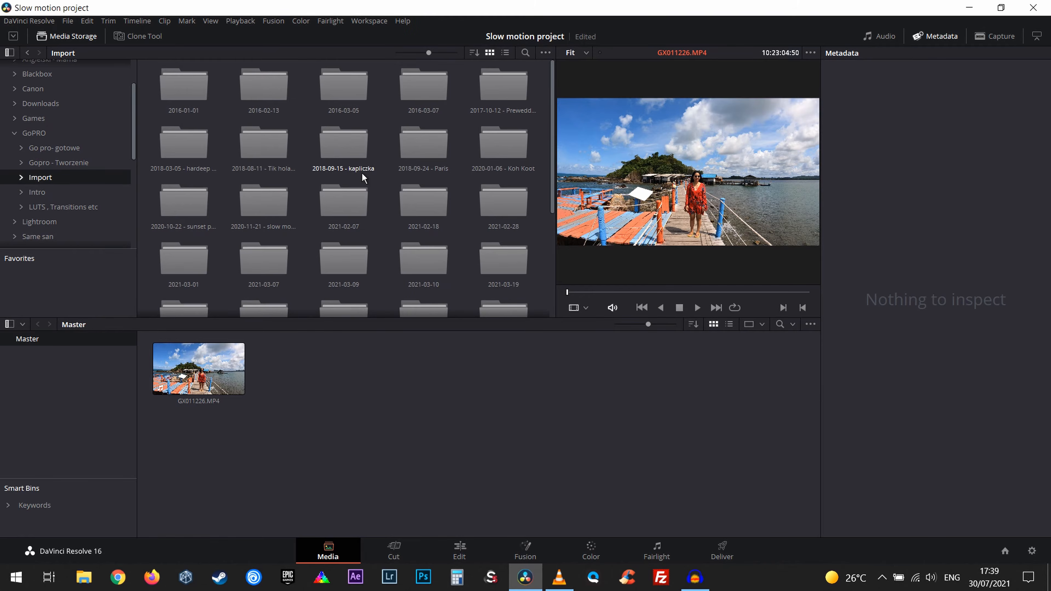
pyautogui.doubleClick(287, 204)
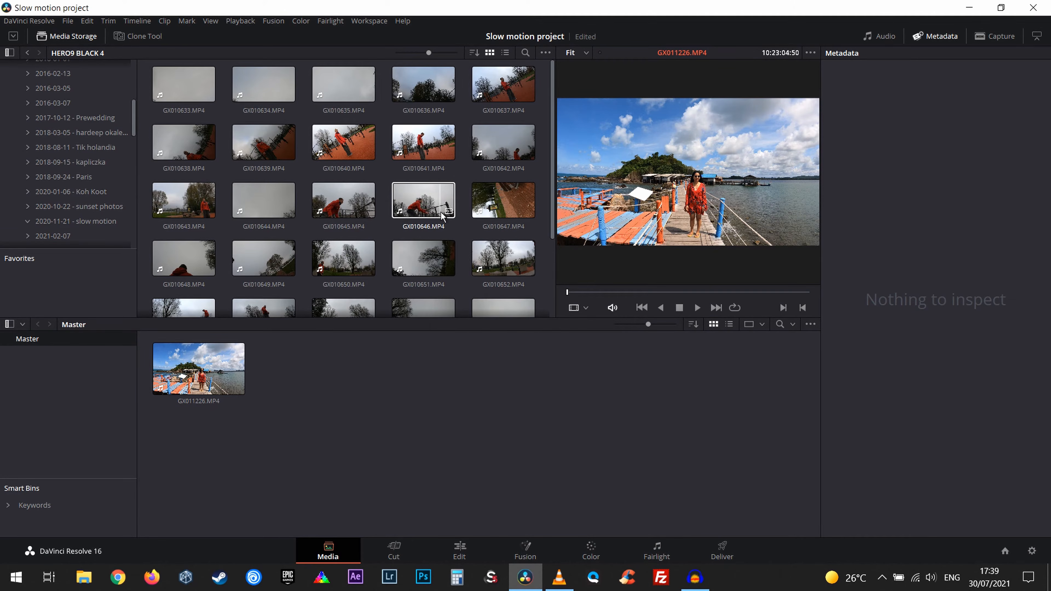
pyautogui.moveTo(442, 215); pyautogui.dragTo(356, 409)
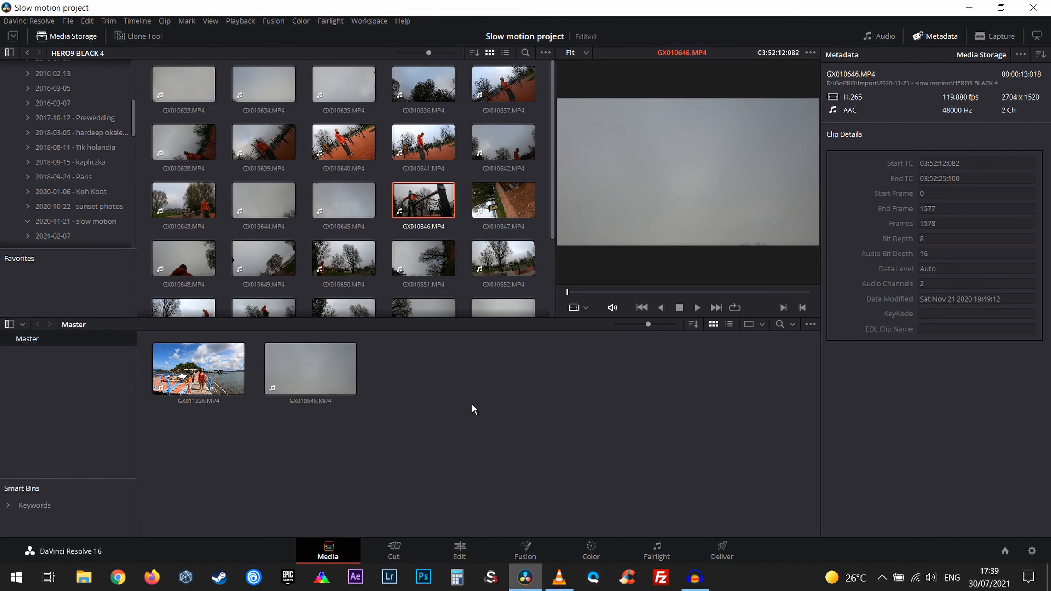
pyautogui.click(493, 468)
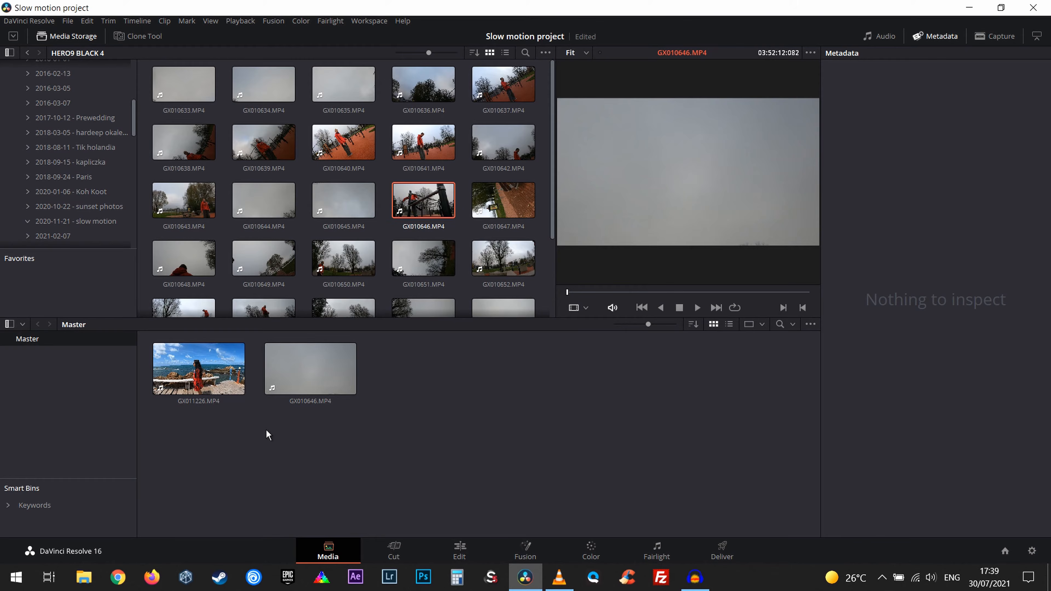
# On the Edit page, set the video frame rate of GX011226.MP4 to 29.97 in its clip attributes
pyautogui.click(460, 554)
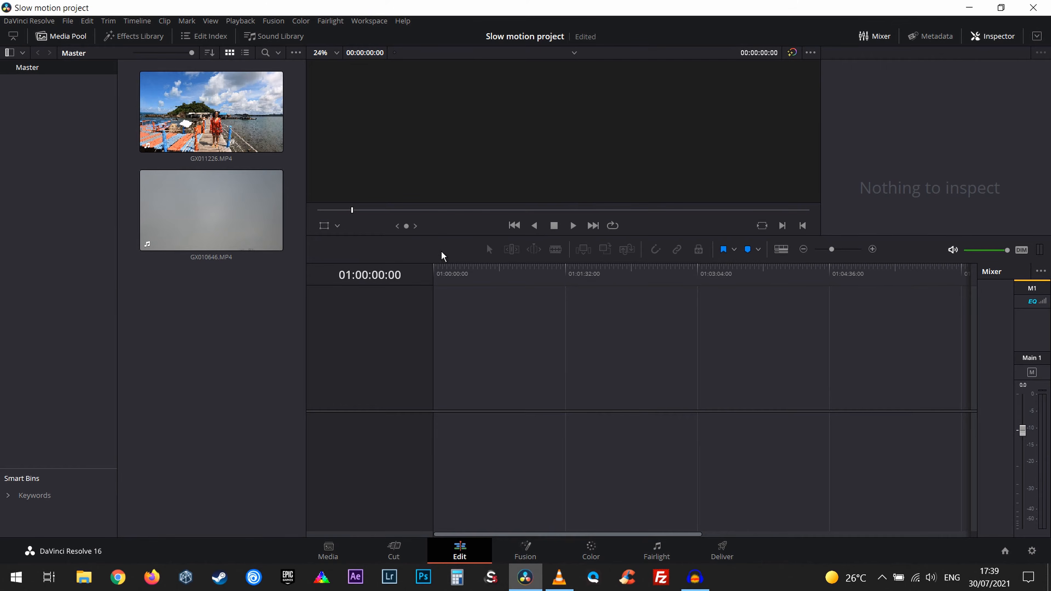
pyautogui.click(204, 130)
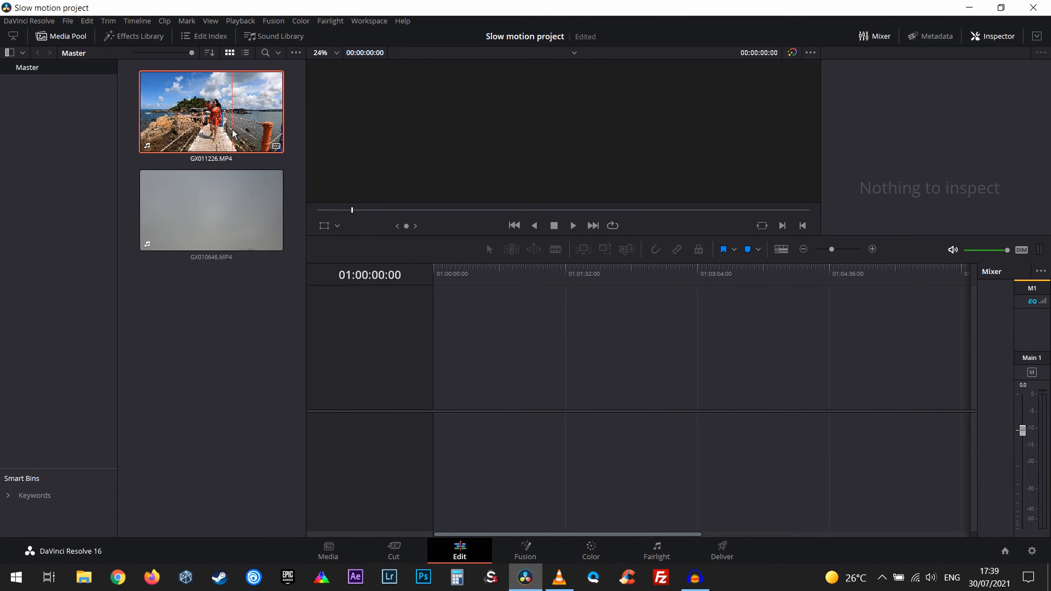
pyautogui.rightClick(191, 132)
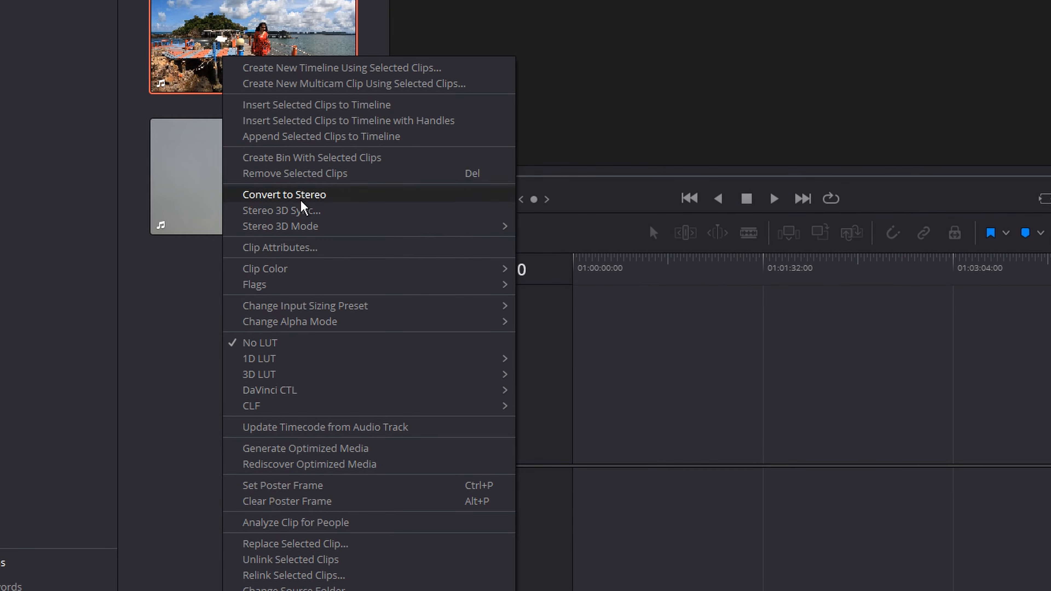
pyautogui.click(336, 250)
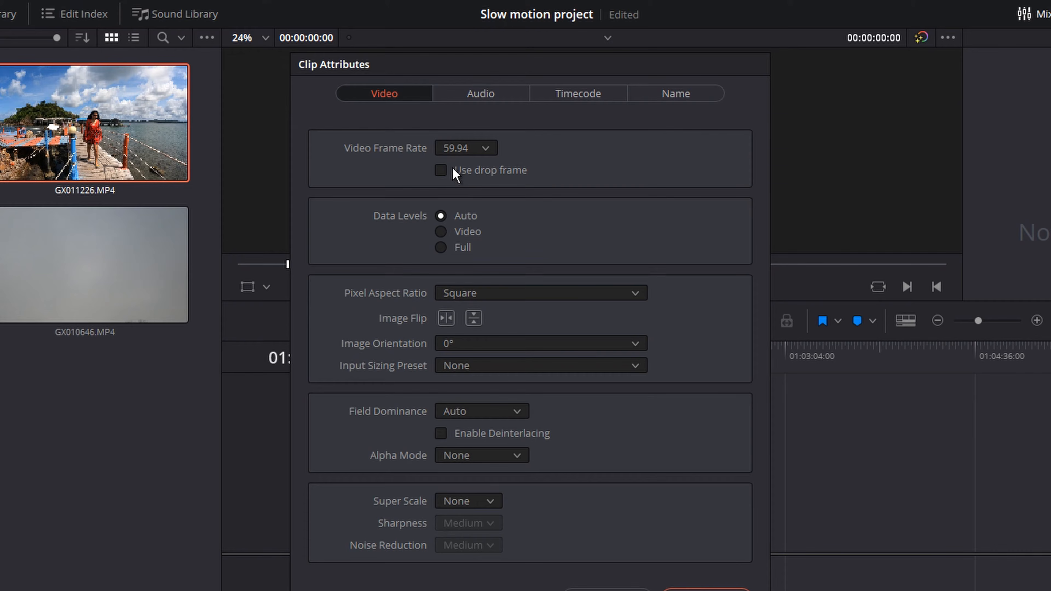
pyautogui.click(466, 149)
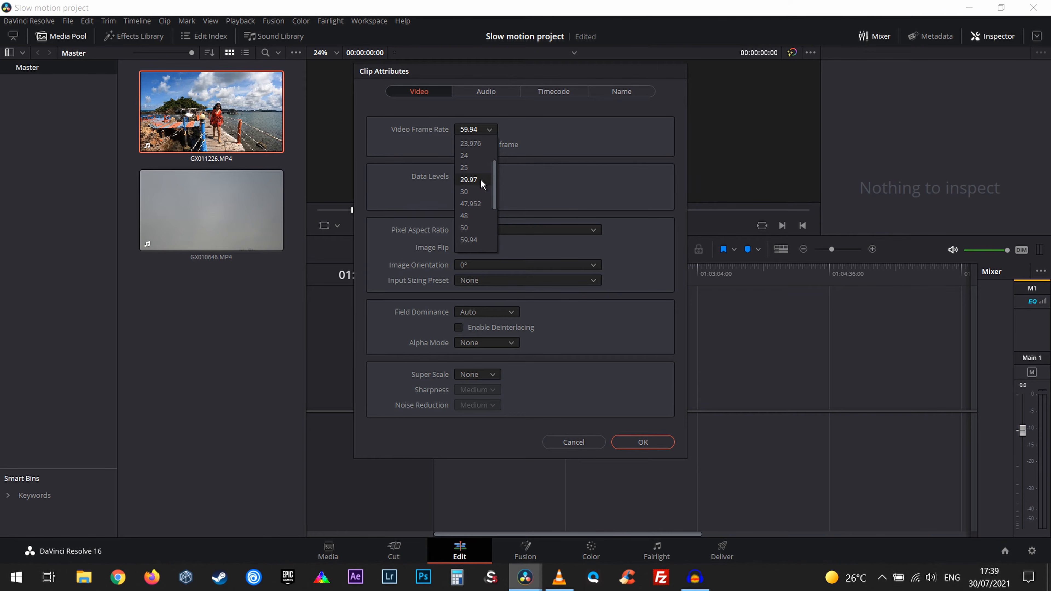
pyautogui.click(480, 179)
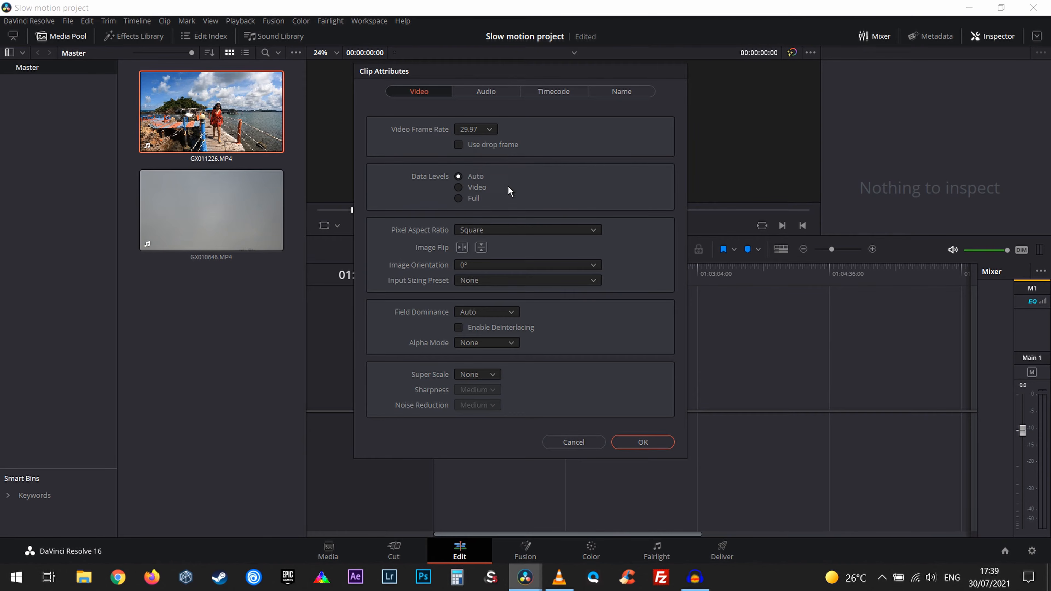
pyautogui.click(644, 442)
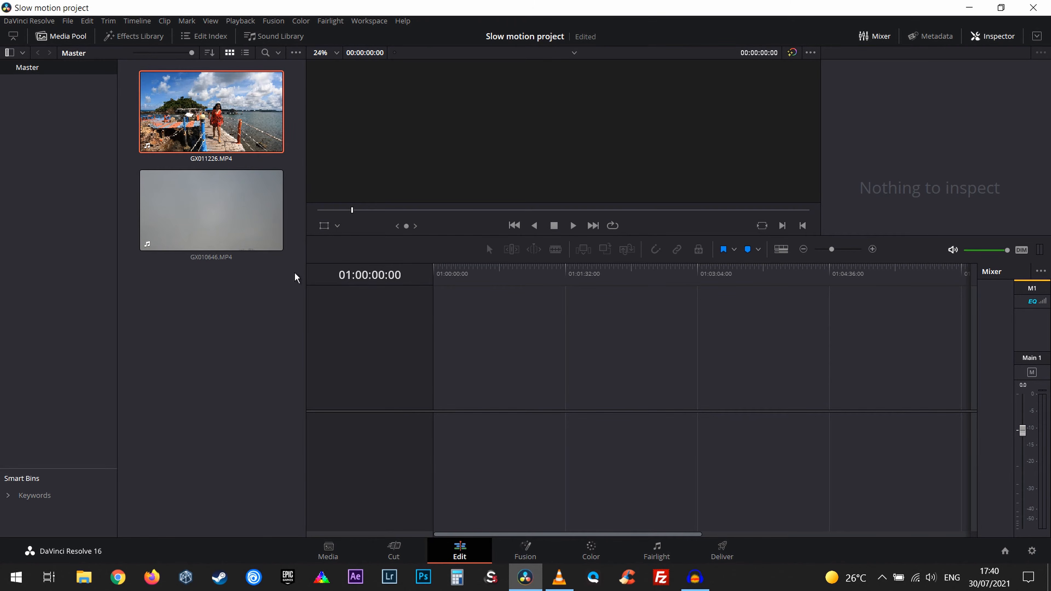
# Place GX011226.MP4 at the start of the timeline, scrub through it and remove it from the timeline
pyautogui.moveTo(189, 120); pyautogui.dragTo(467, 394)
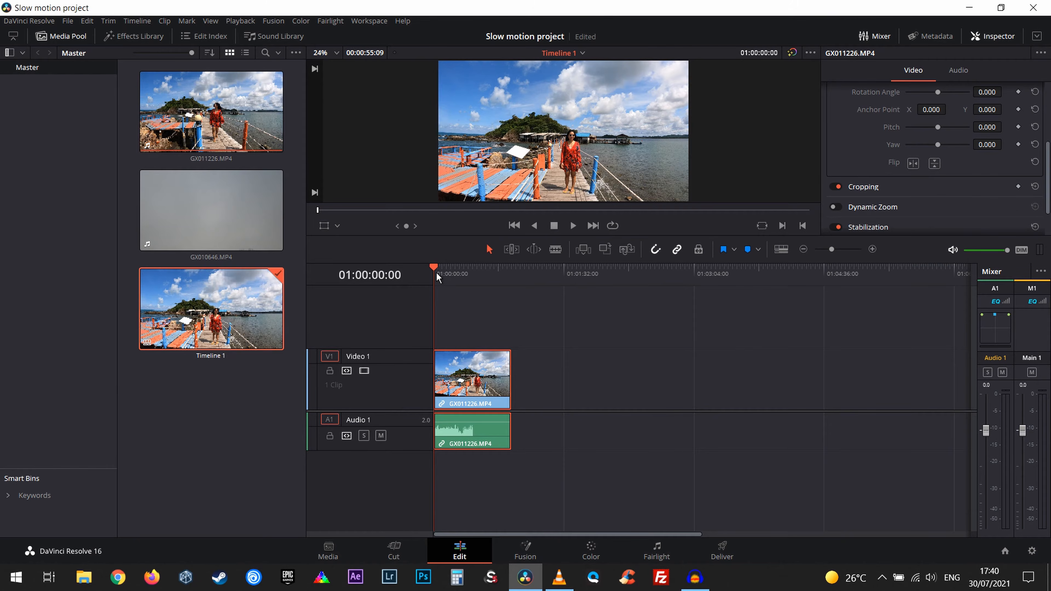
pyautogui.moveTo(442, 274); pyautogui.dragTo(447, 276)
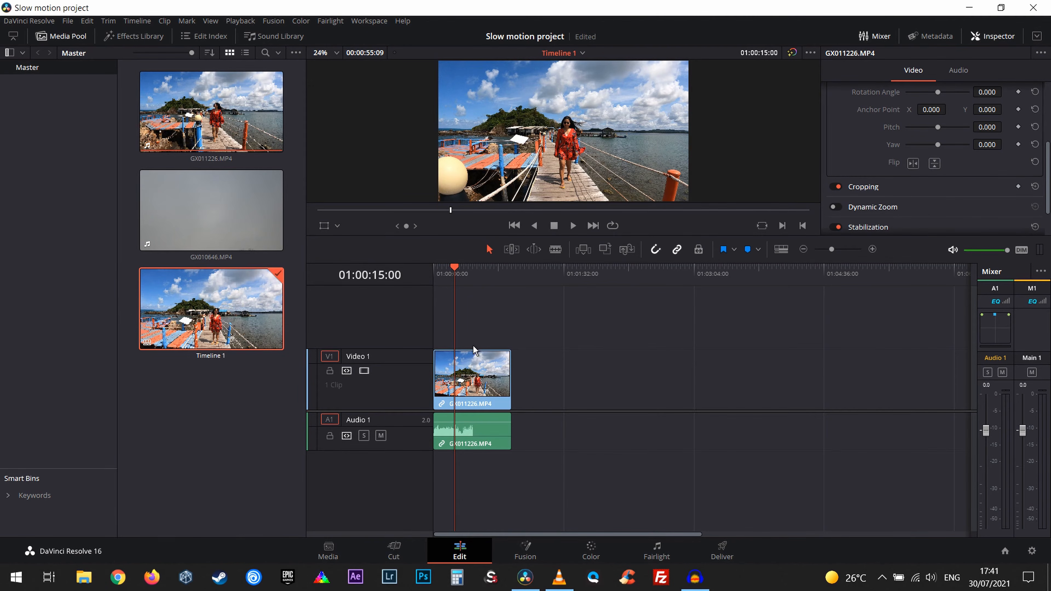
pyautogui.click(489, 385)
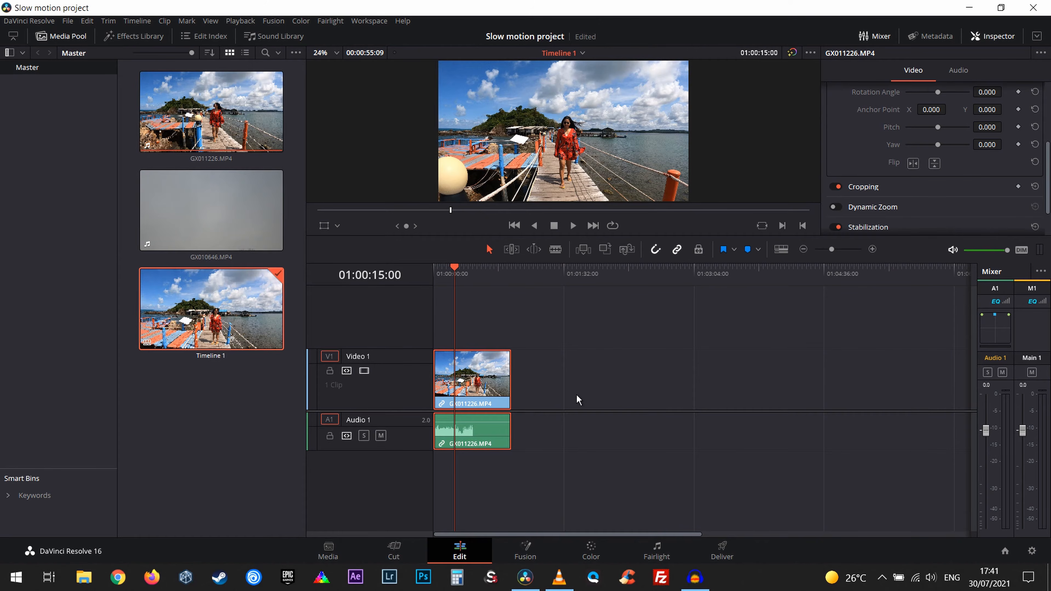
pyautogui.press('Delete')
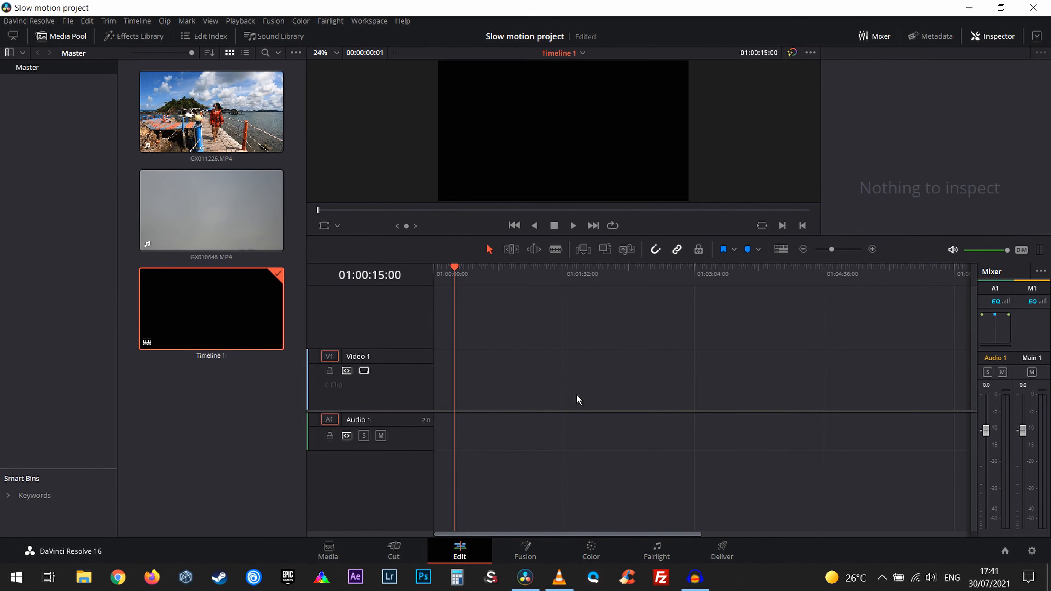
# Set the video frame rate of GX011226.MP4 in the media pool back to 59.94
pyautogui.click(193, 113)
pyautogui.rightClick(193, 114)
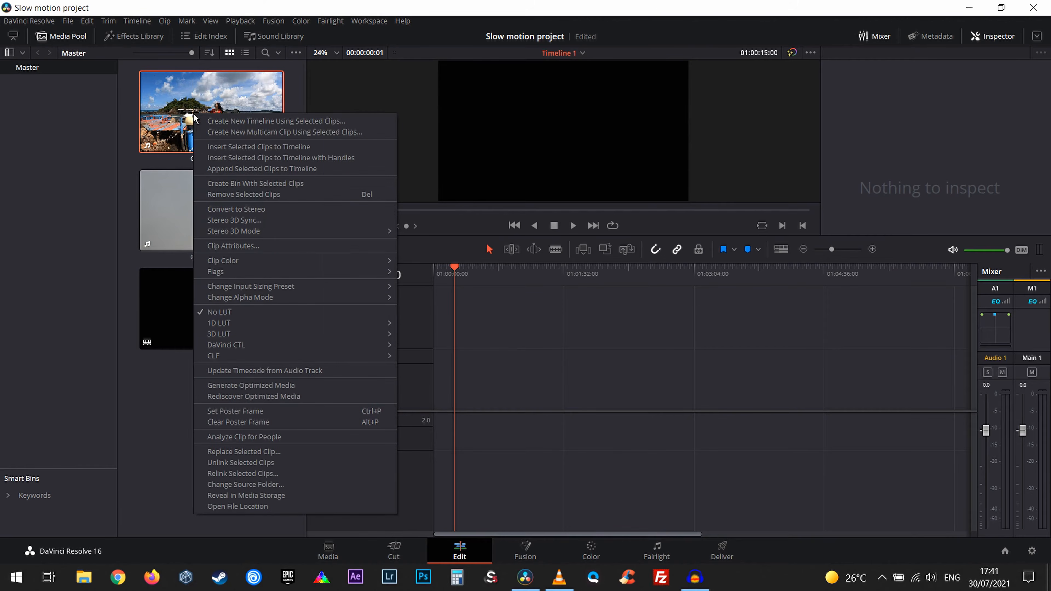
pyautogui.click(240, 245)
pyautogui.click(487, 129)
pyautogui.scroll(-2, 466, 227)
pyautogui.scroll(-3, 479, 238)
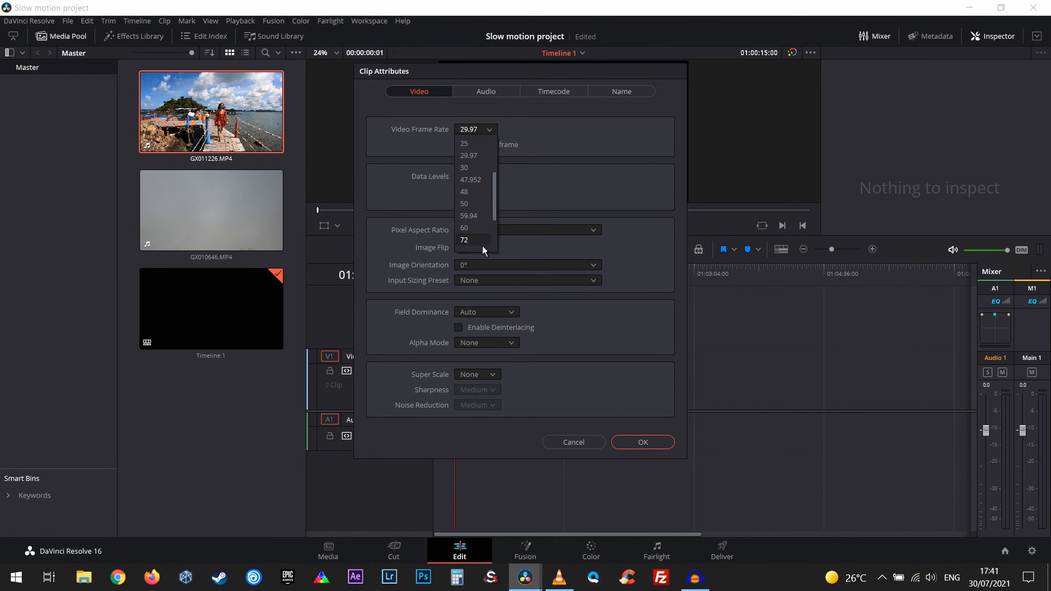
pyautogui.click(481, 215)
pyautogui.click(638, 444)
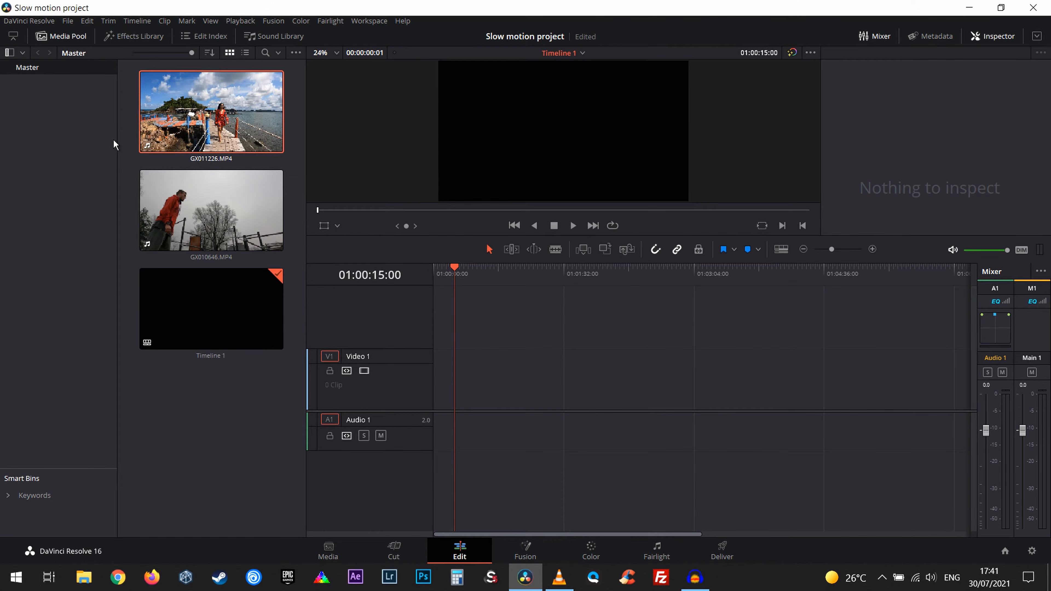
# Place GX011226.MP4 at the start of the empty timeline
pyautogui.moveTo(188, 133); pyautogui.dragTo(442, 393)
pyautogui.scroll(4, 474, 390)
pyautogui.scroll(6, 474, 390)
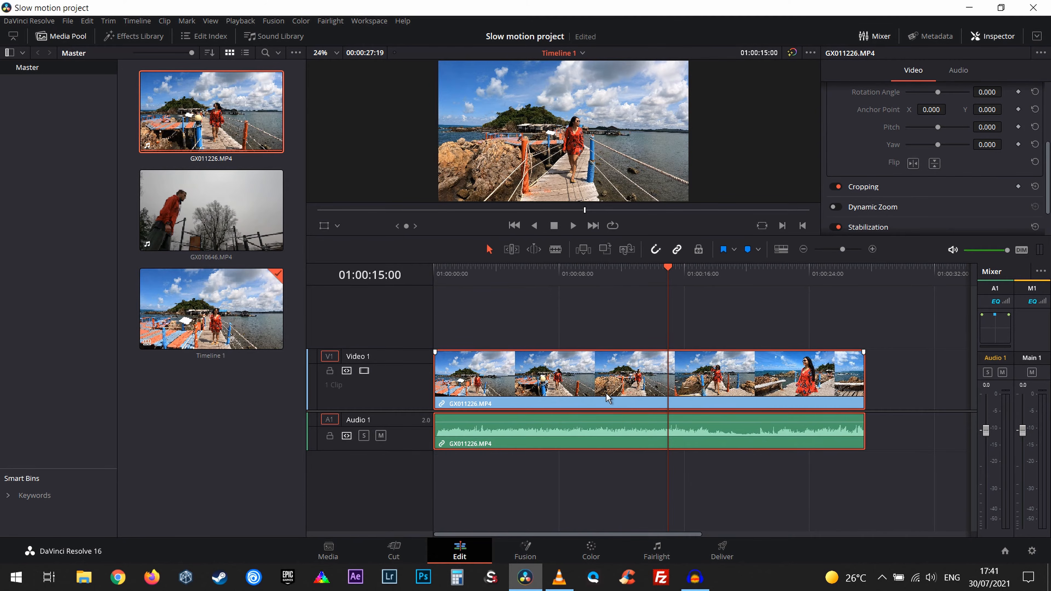
# Change the timeline clip's speed to 50% with Ripple sequence enabled and scrub through the slowed footage
pyautogui.rightClick(594, 381)
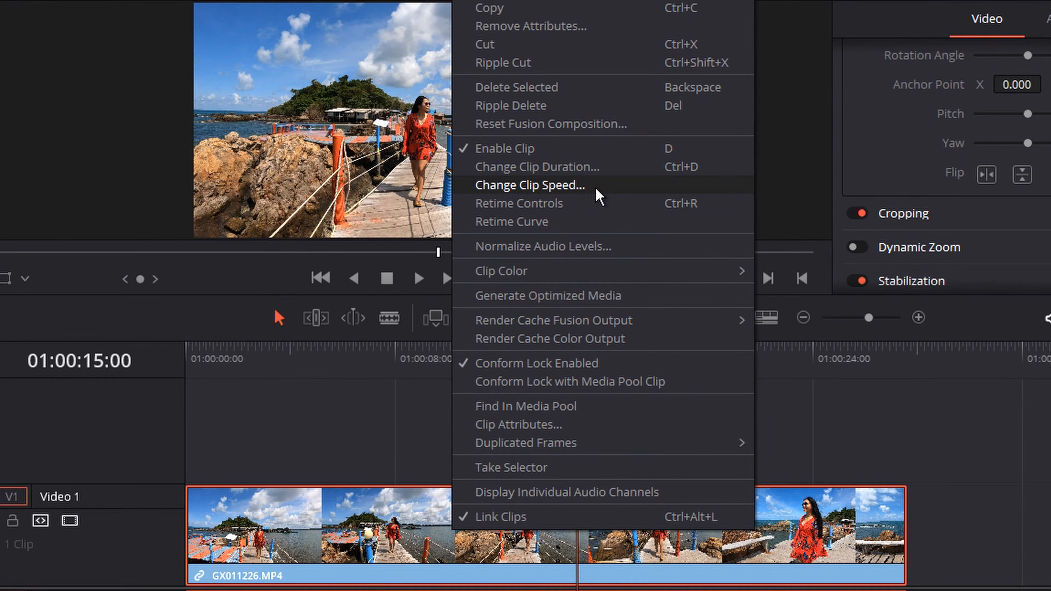
pyautogui.click(599, 196)
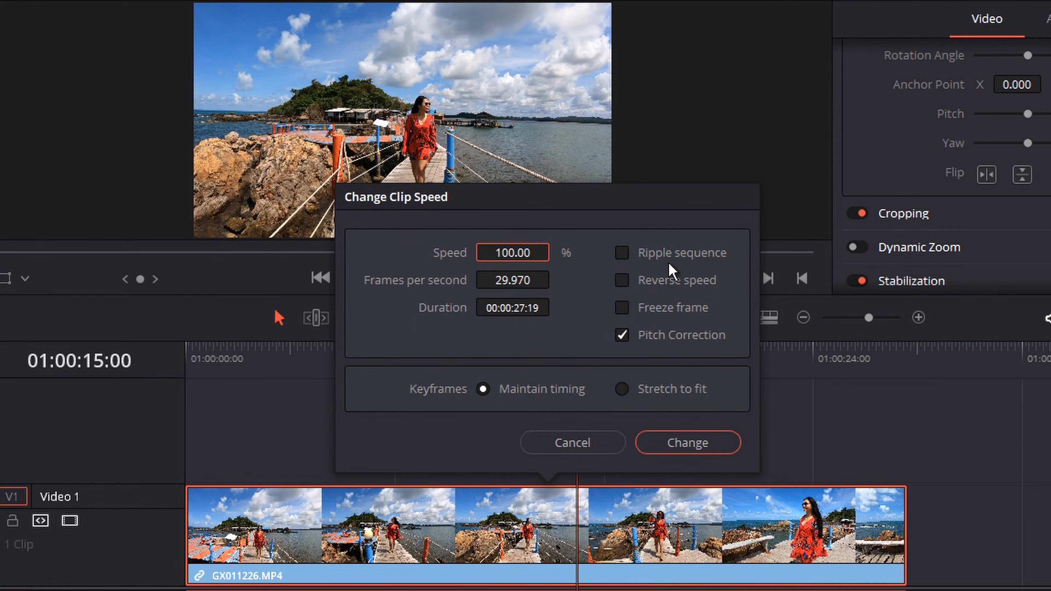
pyautogui.click(521, 258)
pyautogui.write('50')
pyautogui.click(622, 253)
pyautogui.click(688, 444)
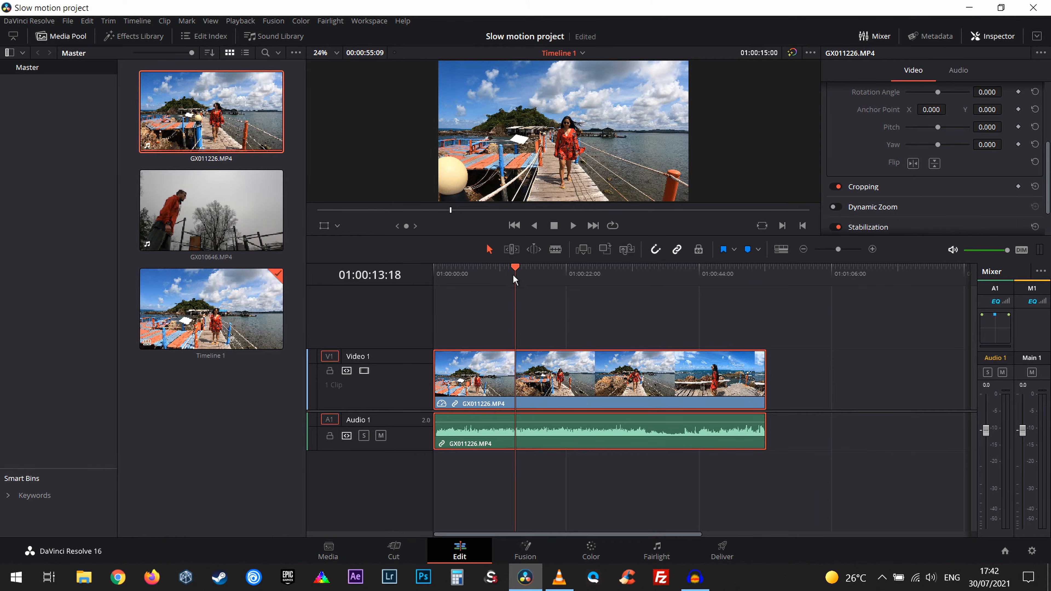
pyautogui.moveTo(513, 275); pyautogui.dragTo(501, 279)
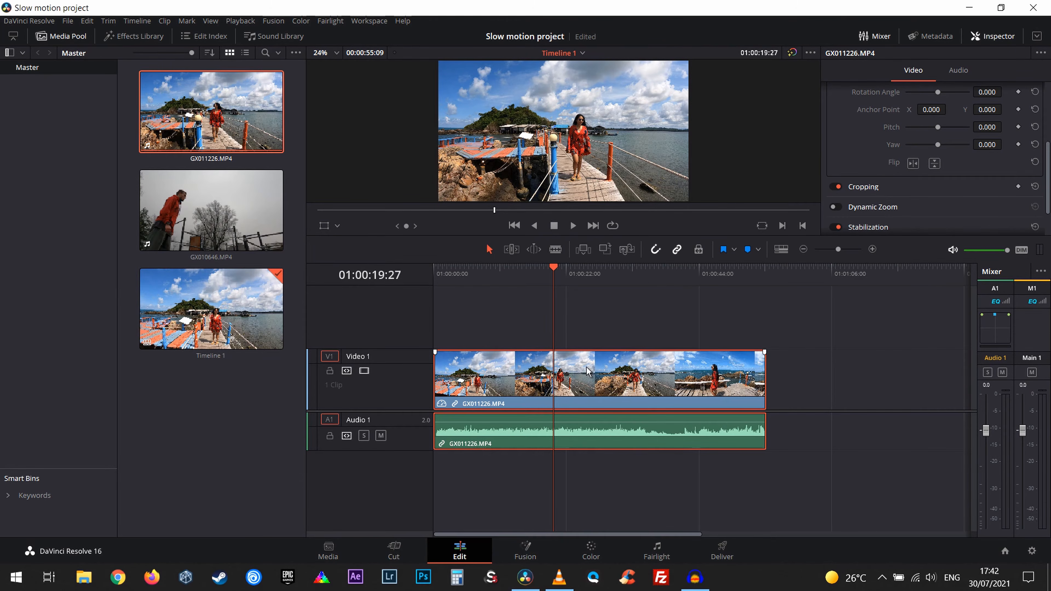
# Replace the clip on the timeline with GX010646.MP4, starting at the beginning, and scrub to the jump
pyautogui.press('Delete')
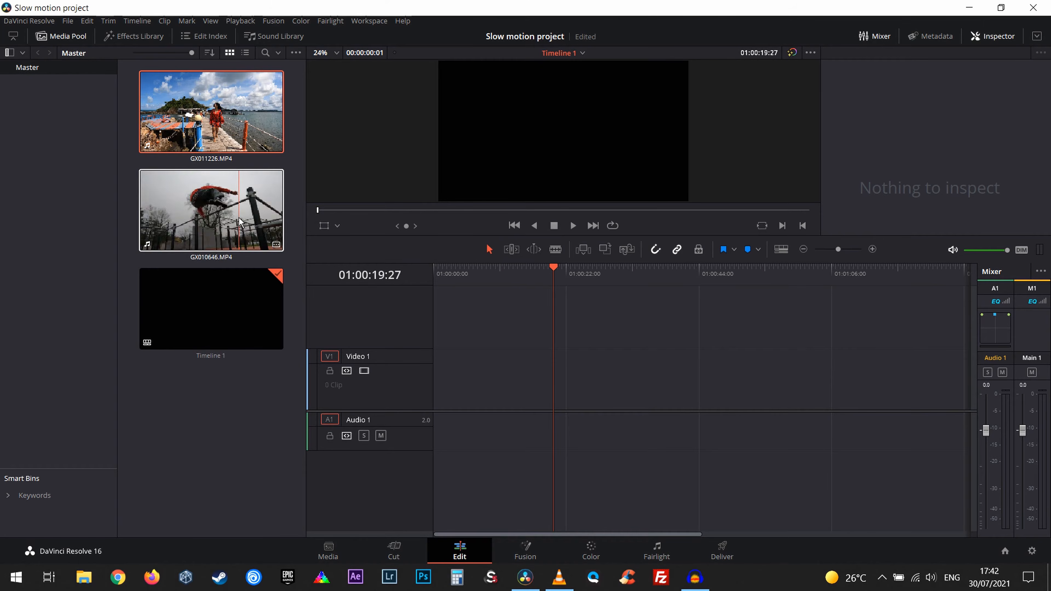
pyautogui.moveTo(221, 226); pyautogui.dragTo(471, 387)
pyautogui.moveTo(510, 378); pyautogui.dragTo(498, 378)
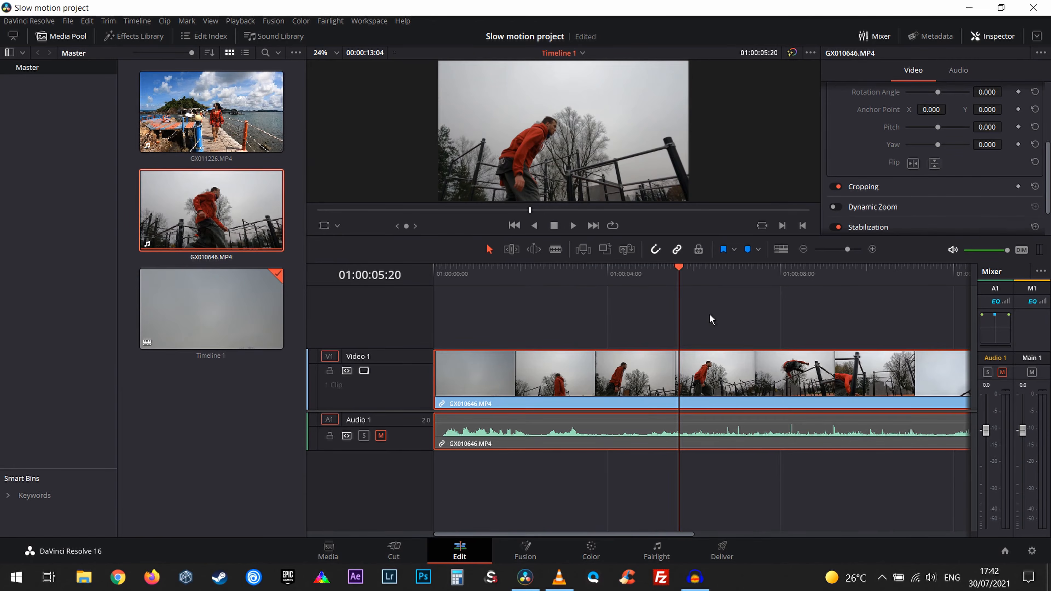
pyautogui.moveTo(680, 270); pyautogui.dragTo(716, 315)
pyautogui.scroll(-1, 769, 371)
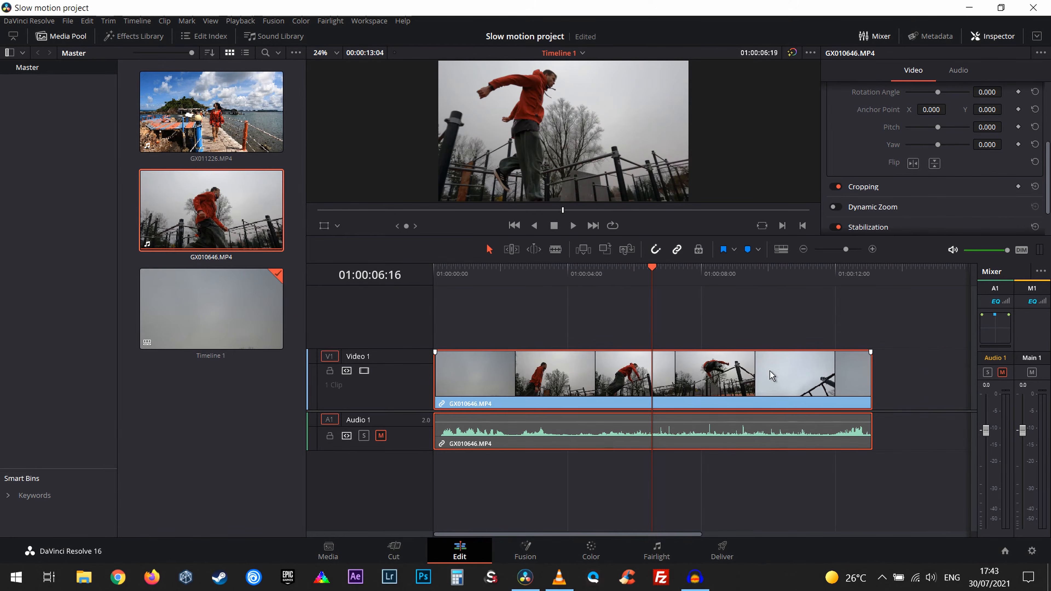
# Display the retime curve of the timeline clip GX010646.MP4, showing Retime Speed instead of Retime Frame
pyautogui.rightClick(685, 385)
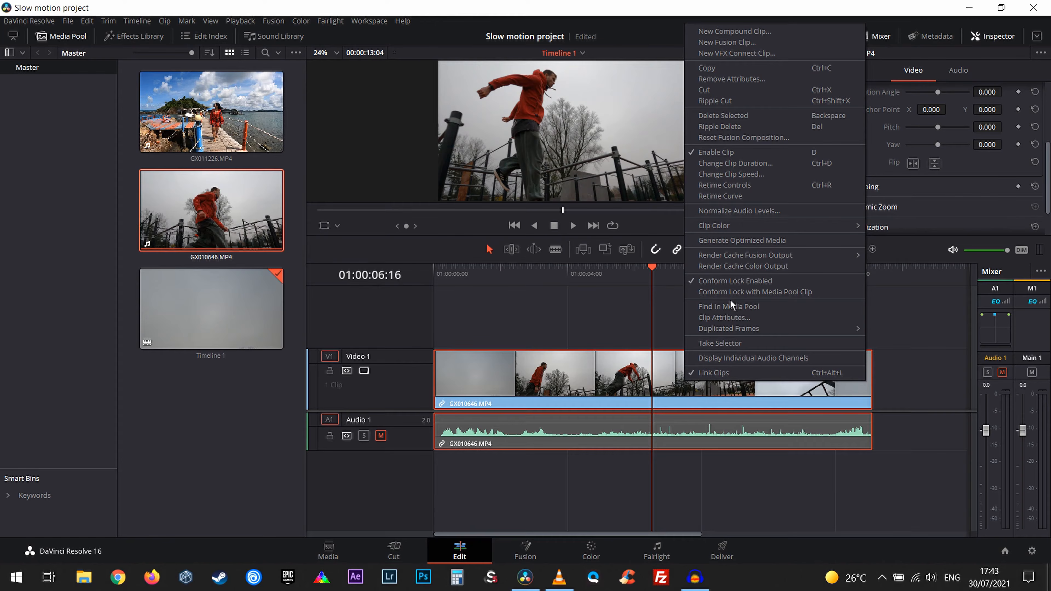
pyautogui.click(746, 197)
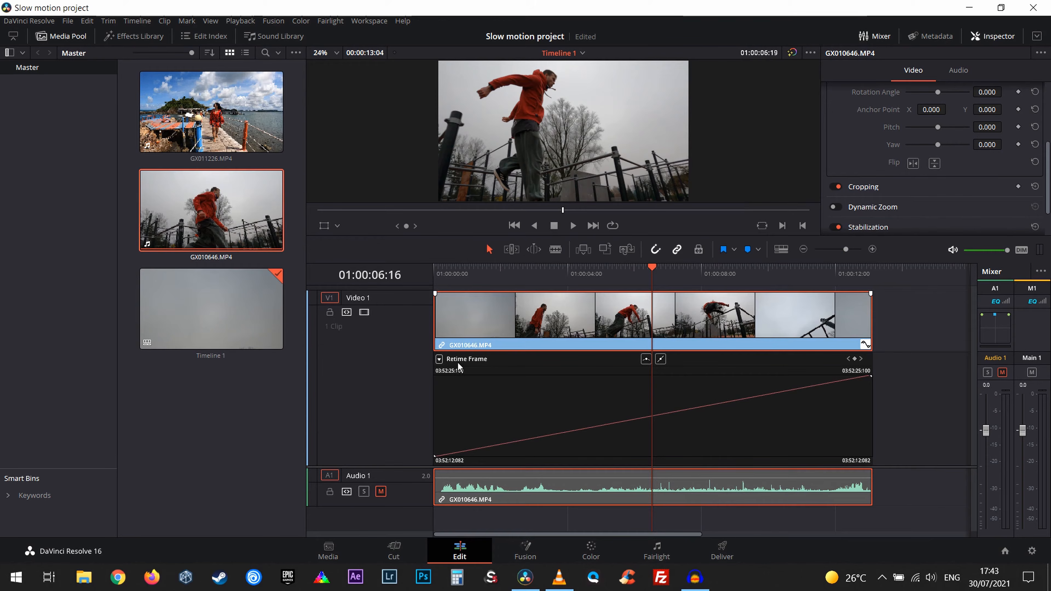
pyautogui.click(439, 359)
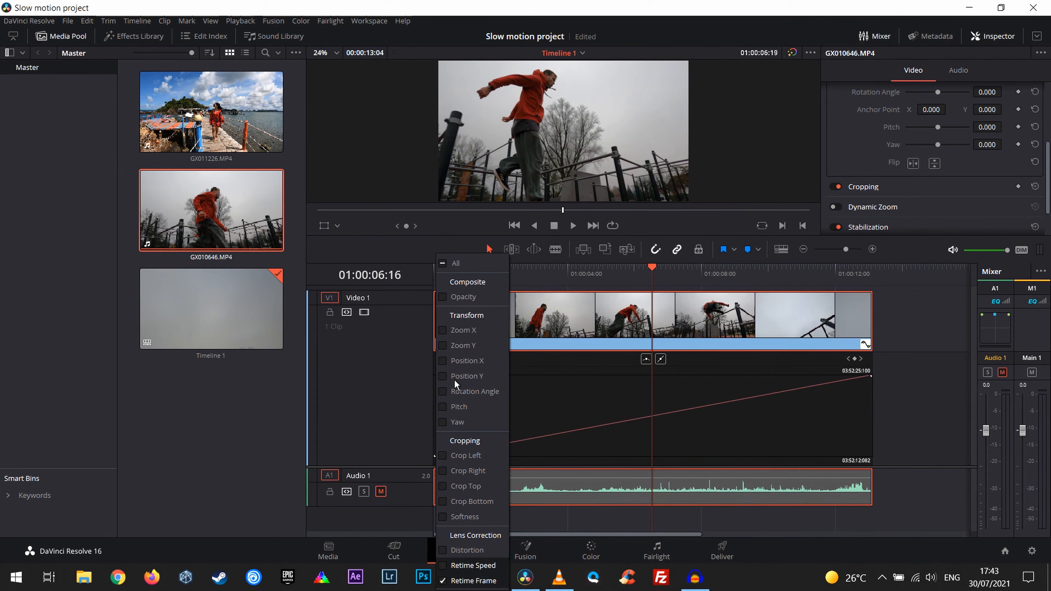
pyautogui.click(443, 565)
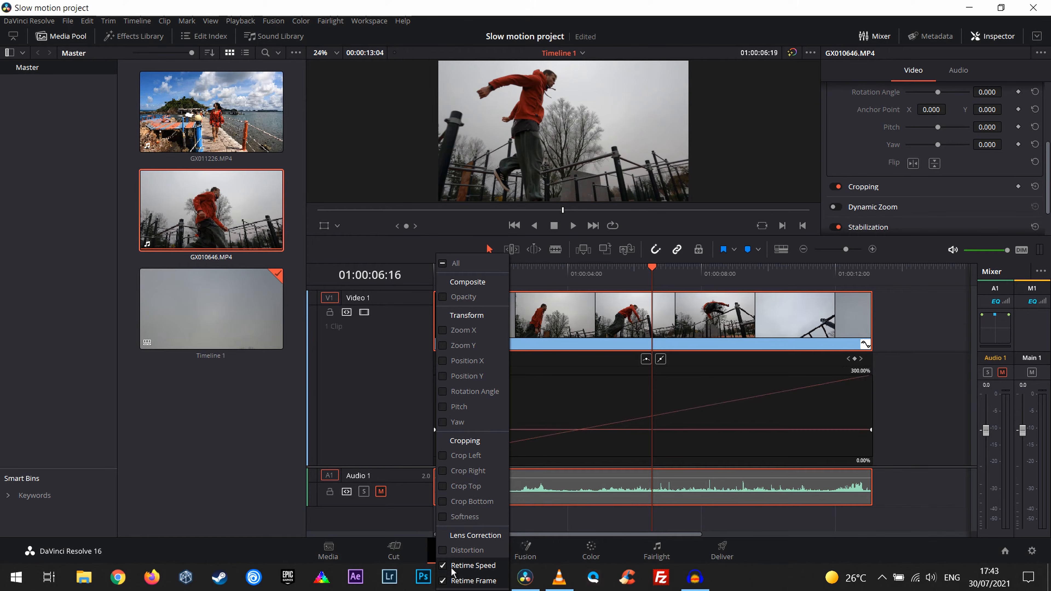
pyautogui.click(443, 581)
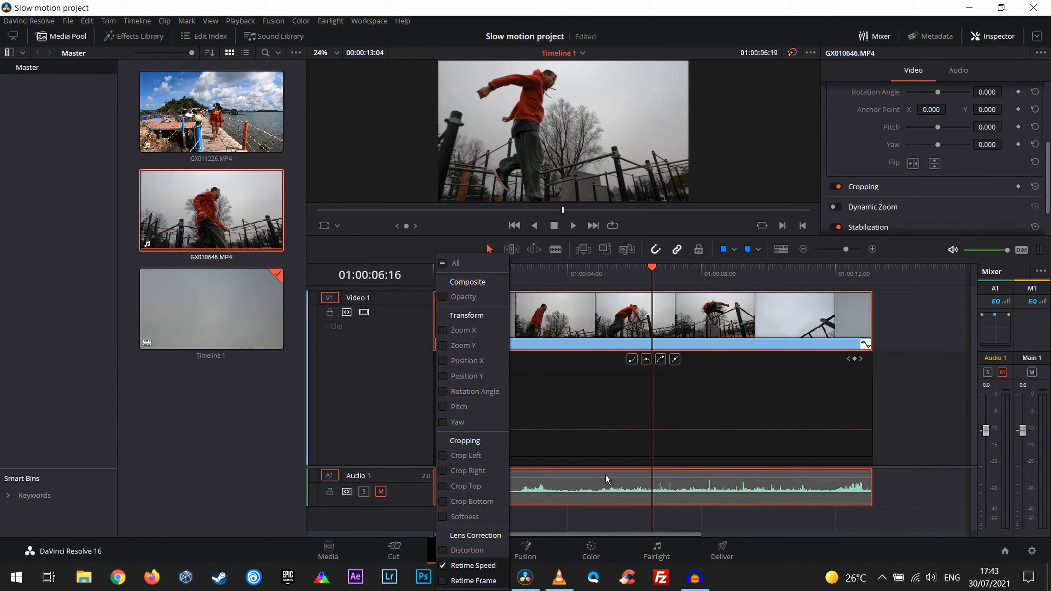
pyautogui.click(590, 392)
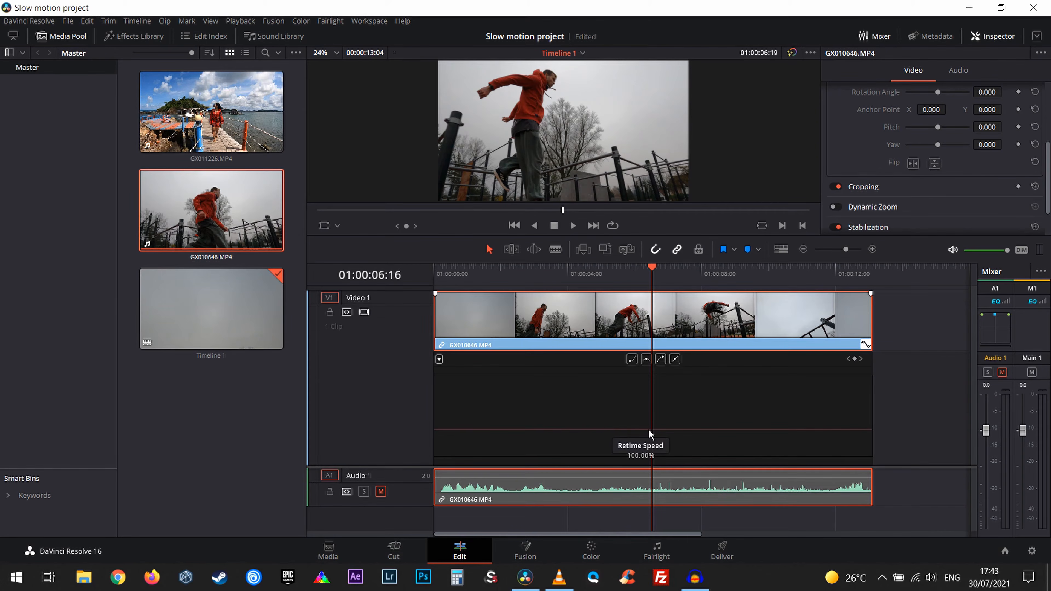
pyautogui.click(674, 431)
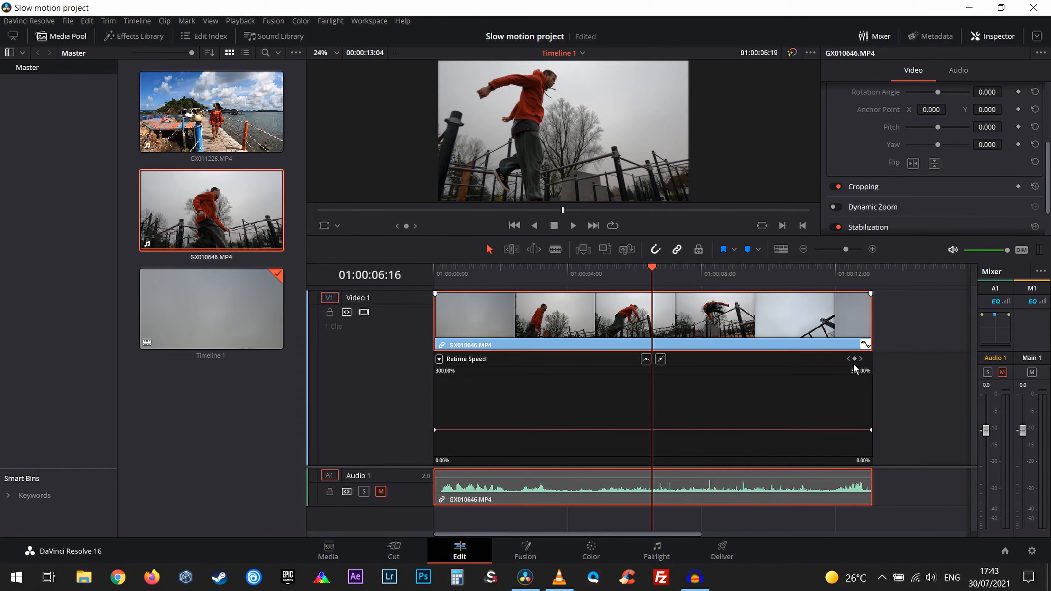
# Add retime speed keyframes at 01:00:06:01 and 01:00:06:17, around the first jump
pyautogui.moveTo(653, 277); pyautogui.dragTo(638, 296)
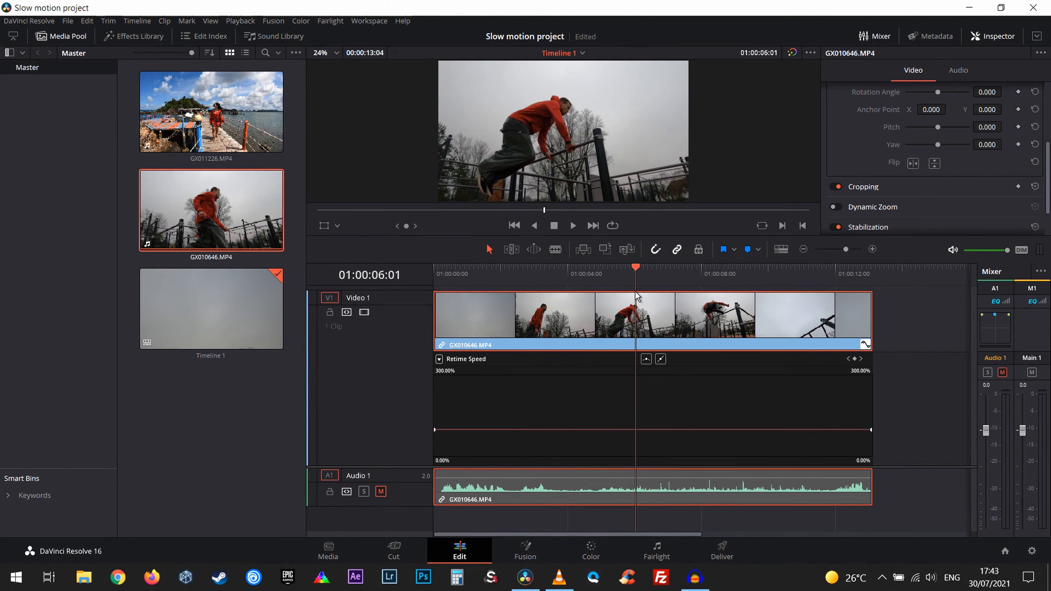
pyautogui.click(855, 360)
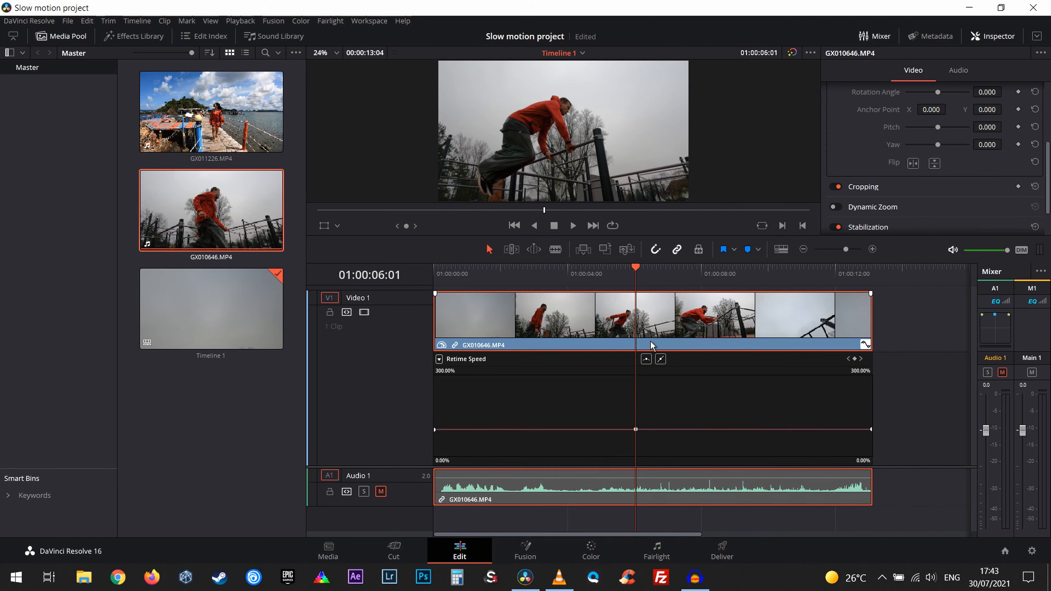
pyautogui.moveTo(644, 275); pyautogui.dragTo(654, 275)
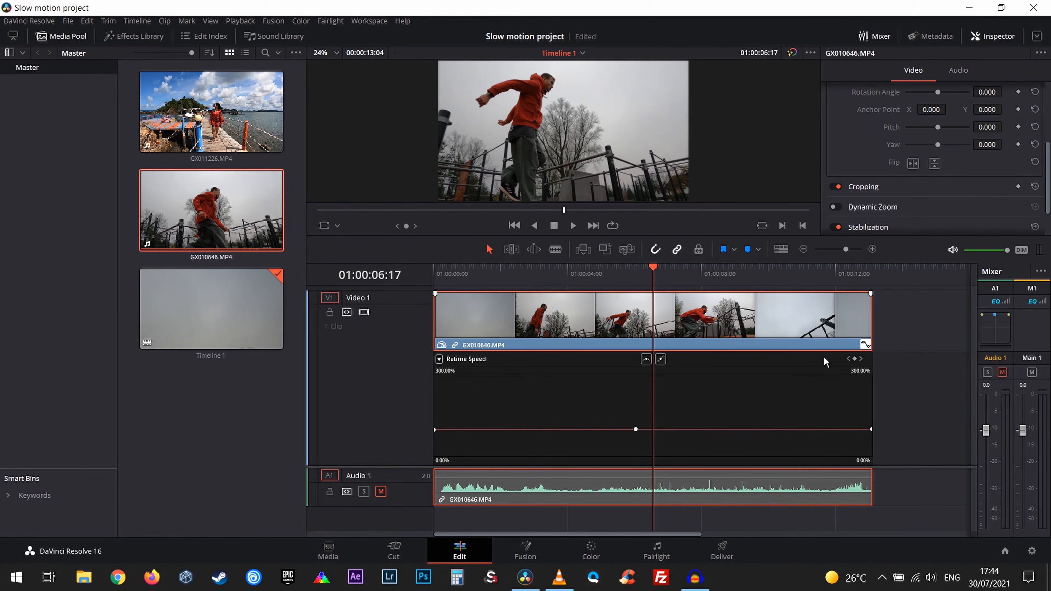
pyautogui.click(855, 359)
# Lower the retime speed between the two keyframes to about 44% and scrub through the slowed jump
pyautogui.scroll(4, 717, 430)
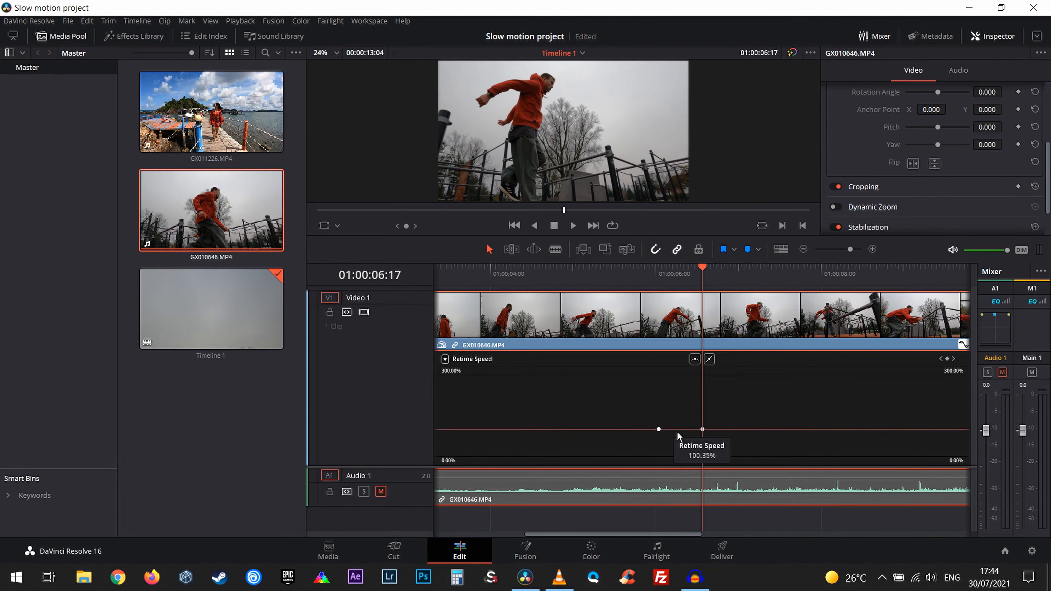
pyautogui.moveTo(678, 435); pyautogui.dragTo(672, 509)
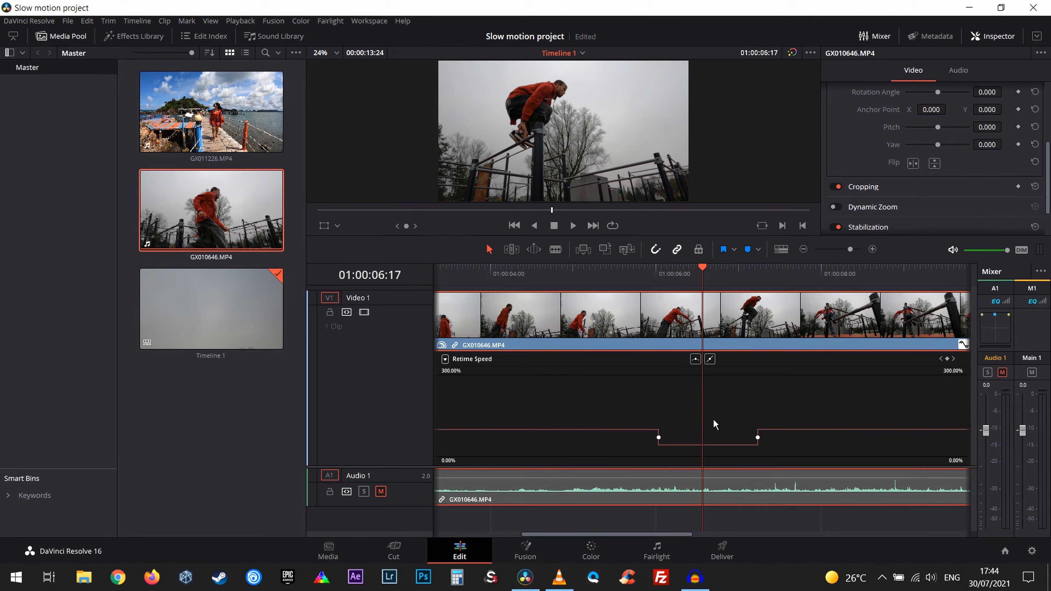
pyautogui.moveTo(704, 271); pyautogui.dragTo(581, 274)
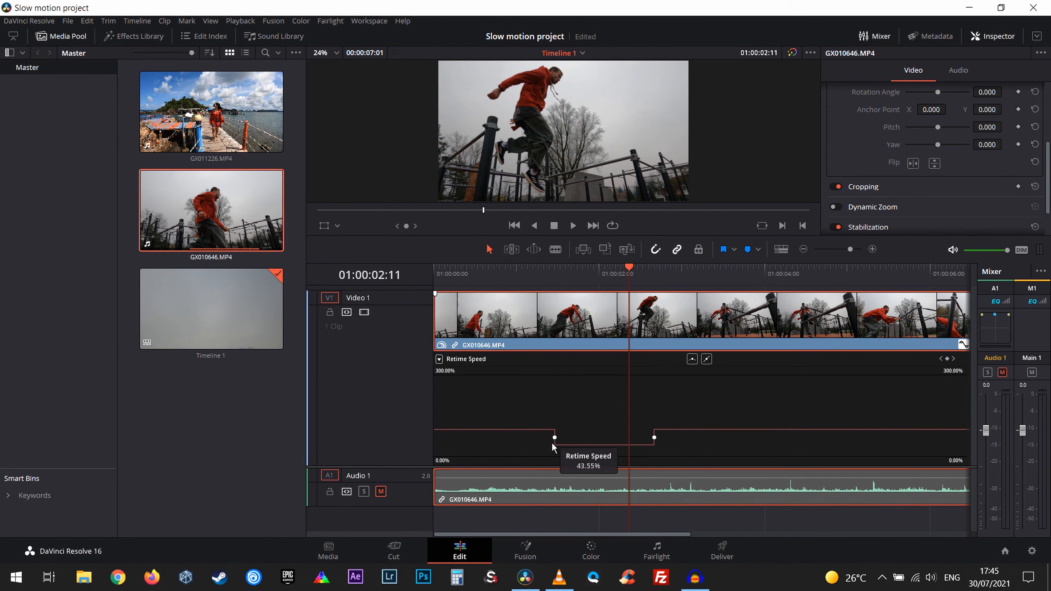
pyautogui.moveTo(555, 451)
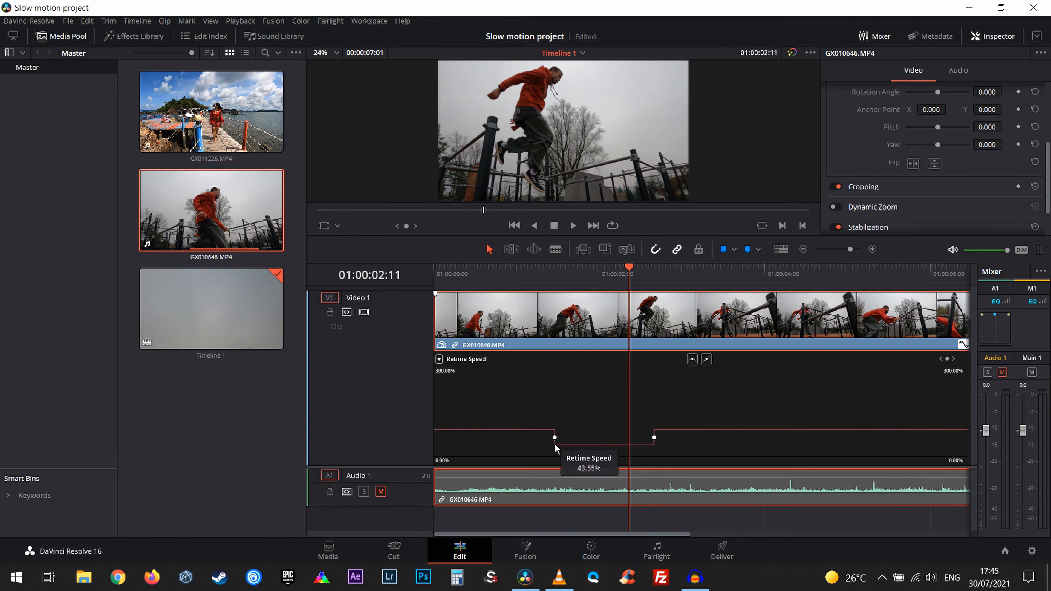
pyautogui.moveTo(628, 274); pyautogui.dragTo(592, 277)
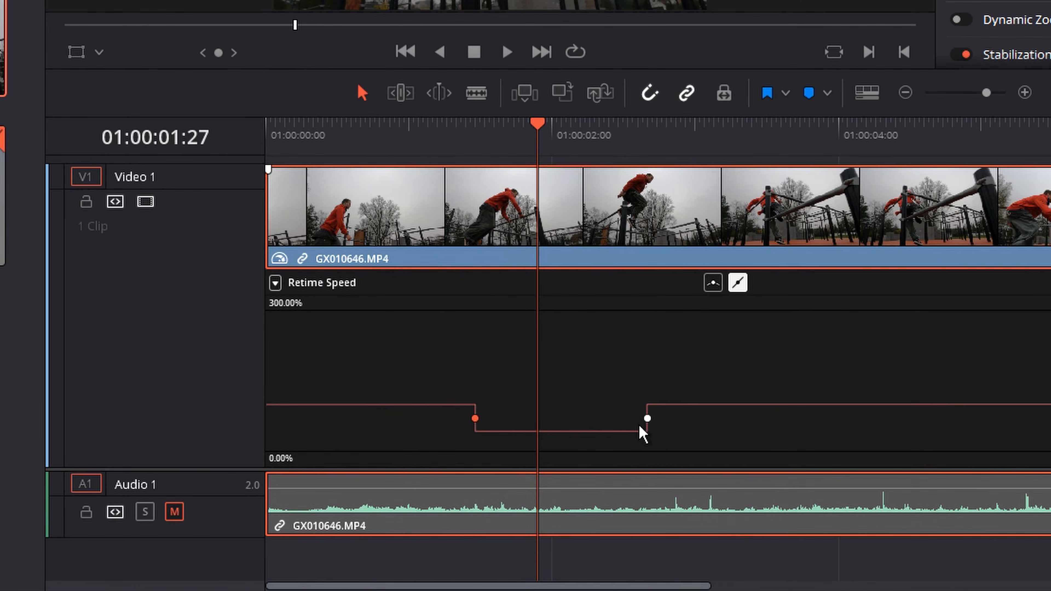
# Smooth the speed changes at both keyframes into Bezier curves, lengthen their handles, and scrub through the transitions
pyautogui.click(714, 286)
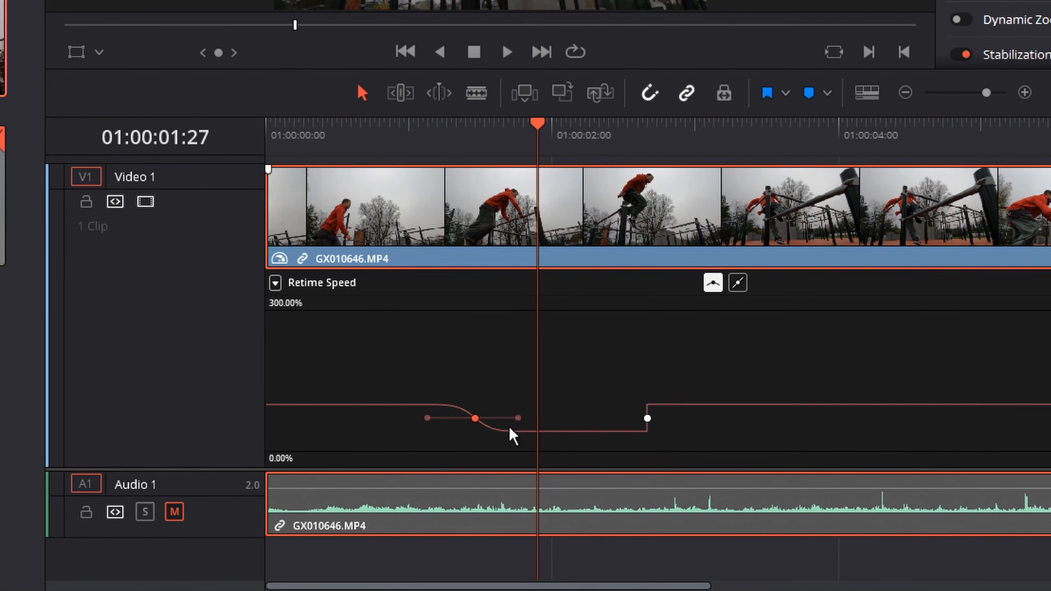
pyautogui.moveTo(519, 417); pyautogui.dragTo(533, 422)
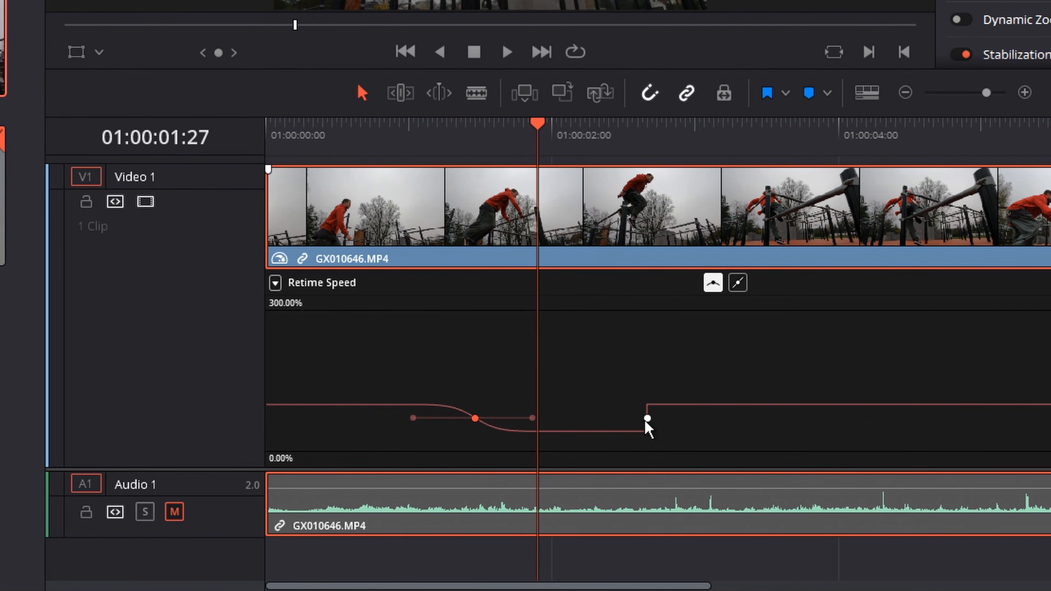
pyautogui.click(646, 419)
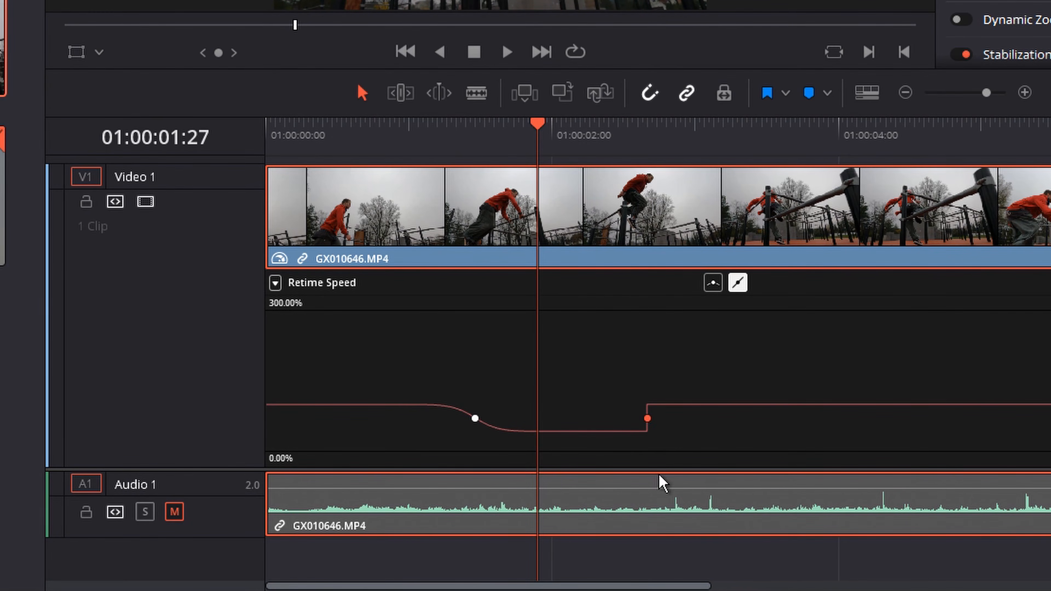
pyautogui.click(713, 283)
pyautogui.moveTo(695, 419); pyautogui.dragTo(723, 429)
pyautogui.moveTo(537, 134); pyautogui.dragTo(423, 152)
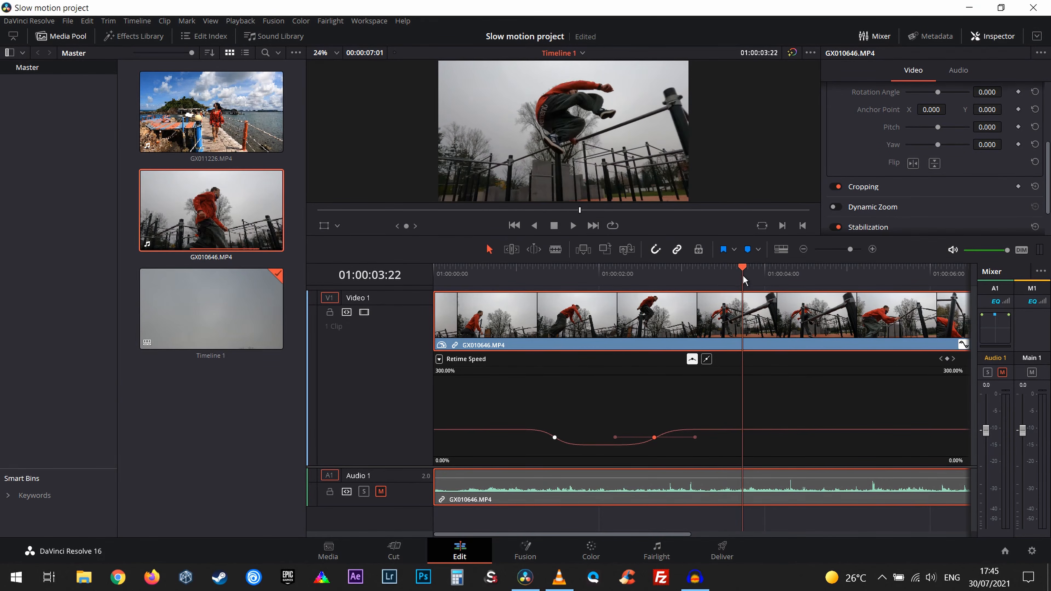
# Add two more retime speed keyframes at 01:00:04:07 and 01:00:05:01, around the second jump
pyautogui.moveTo(743, 280); pyautogui.dragTo(786, 299)
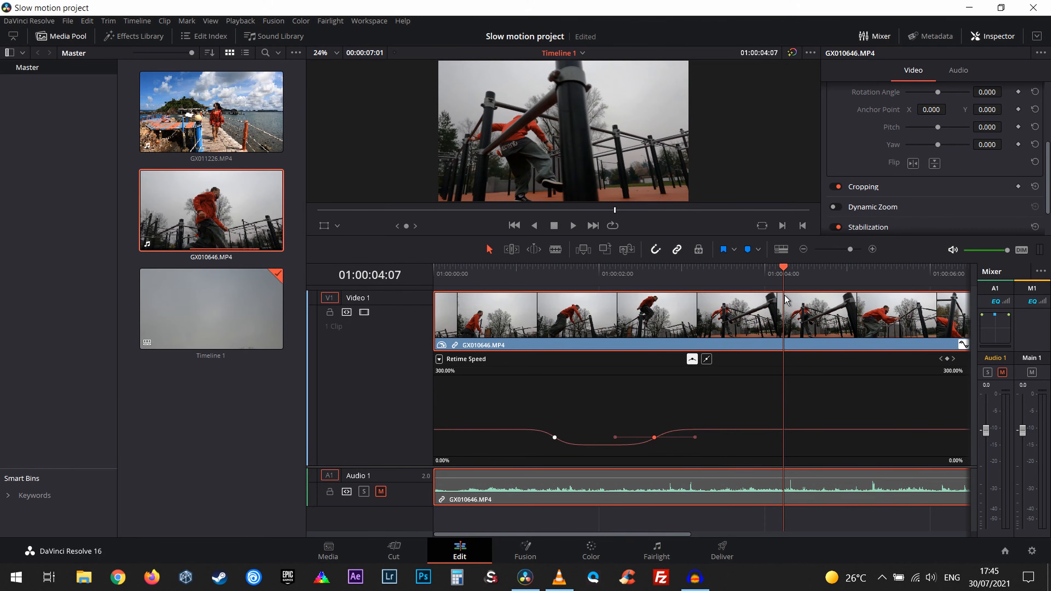
pyautogui.click(947, 359)
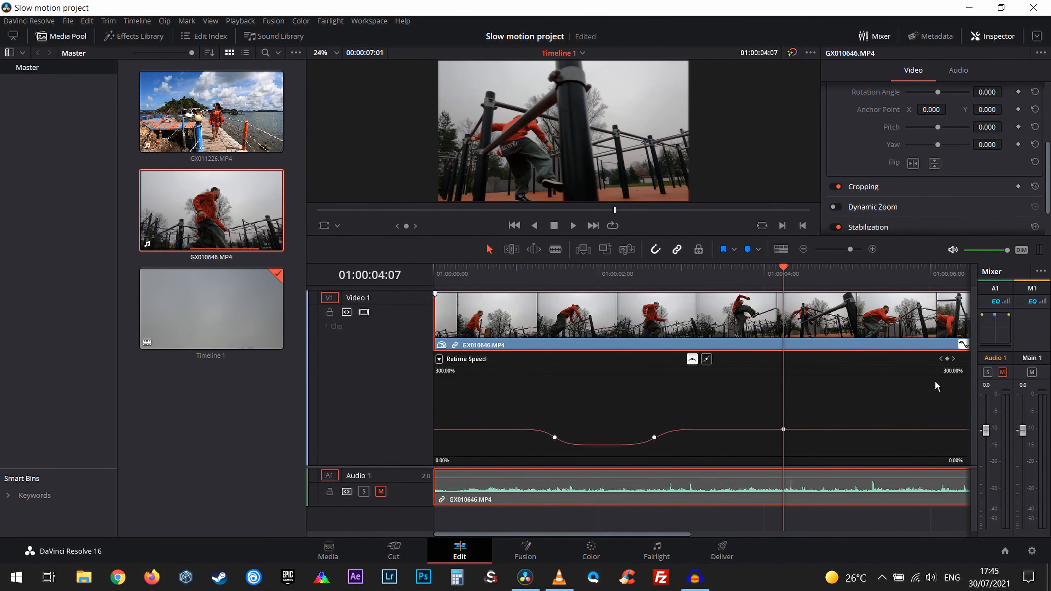
pyautogui.click(787, 271)
pyautogui.moveTo(788, 273); pyautogui.dragTo(851, 297)
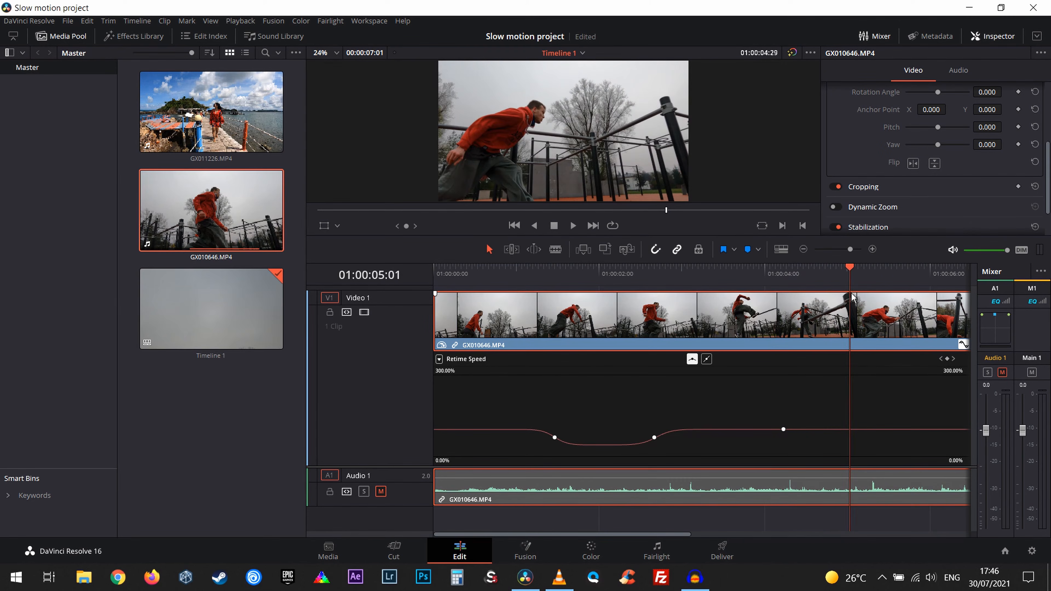
pyautogui.click(947, 358)
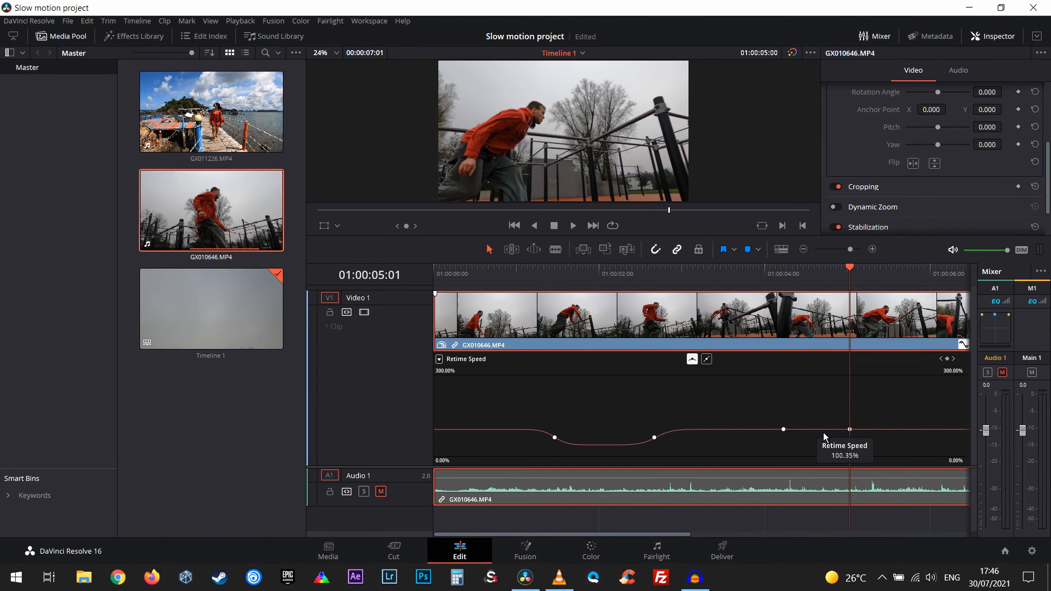
# Lower the retime speed between the two new keyframes to the first slow section's level and smooth both into curves
pyautogui.moveTo(814, 433); pyautogui.dragTo(804, 509)
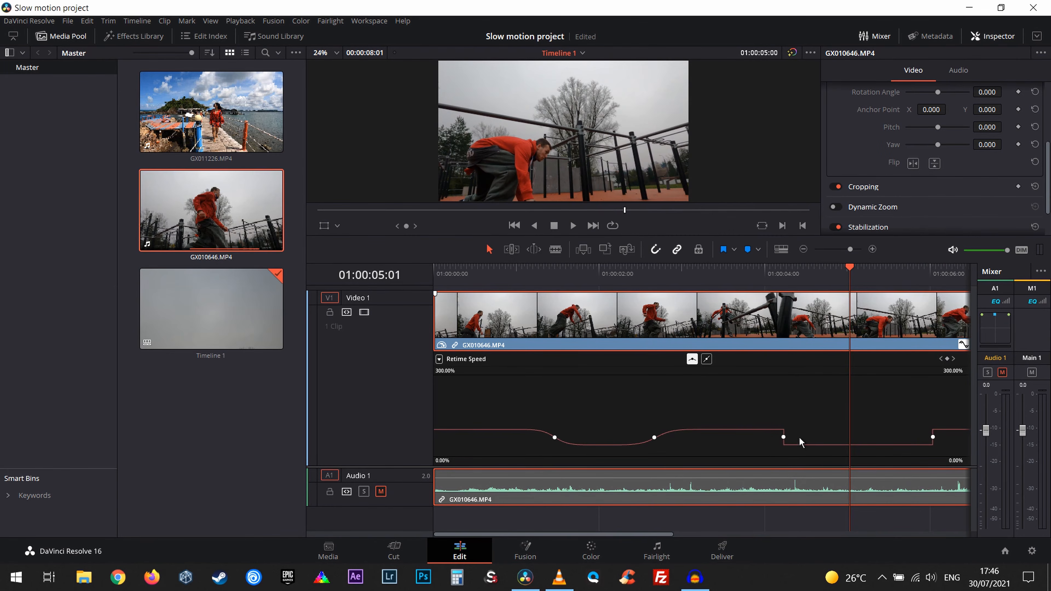
pyautogui.click(784, 438)
pyautogui.click(692, 358)
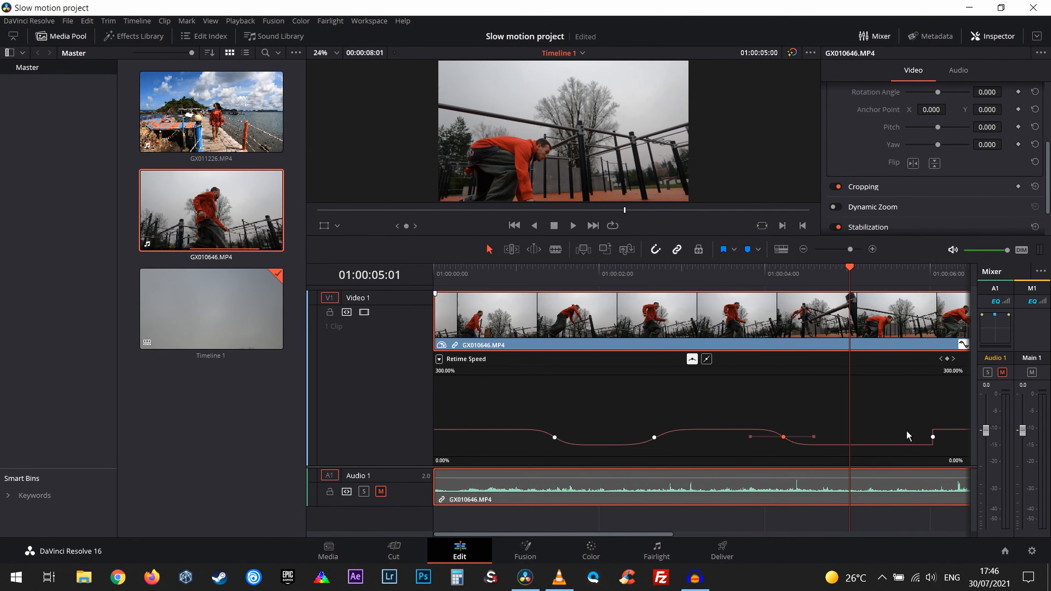
pyautogui.click(933, 438)
pyautogui.click(692, 359)
# Play the retimed clip from the start of the timeline in full screen
pyautogui.hotkey('ctrl', '-')
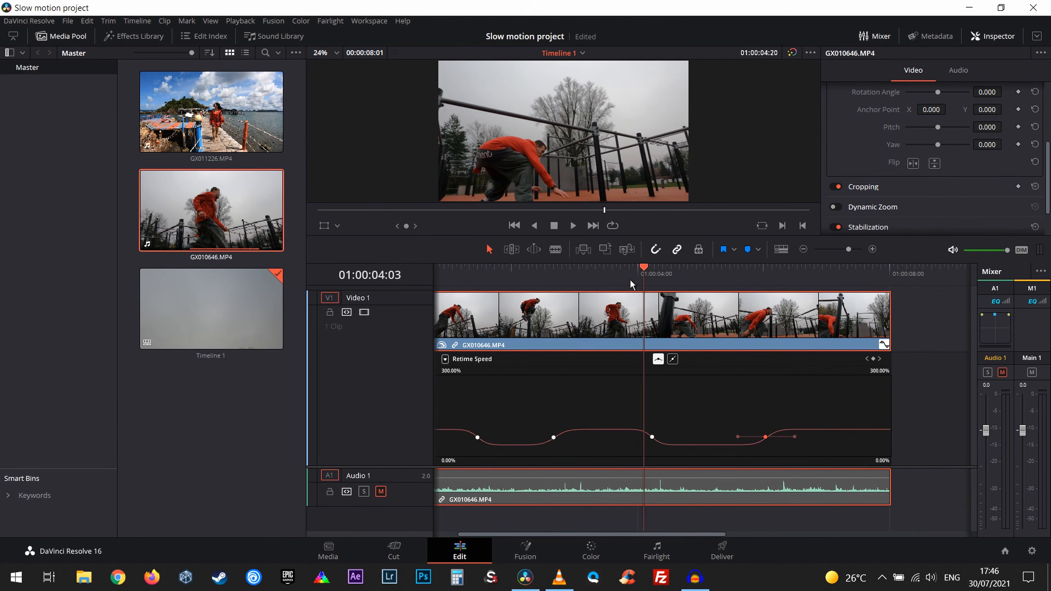
pyautogui.moveTo(534, 304); pyautogui.dragTo(422, 328)
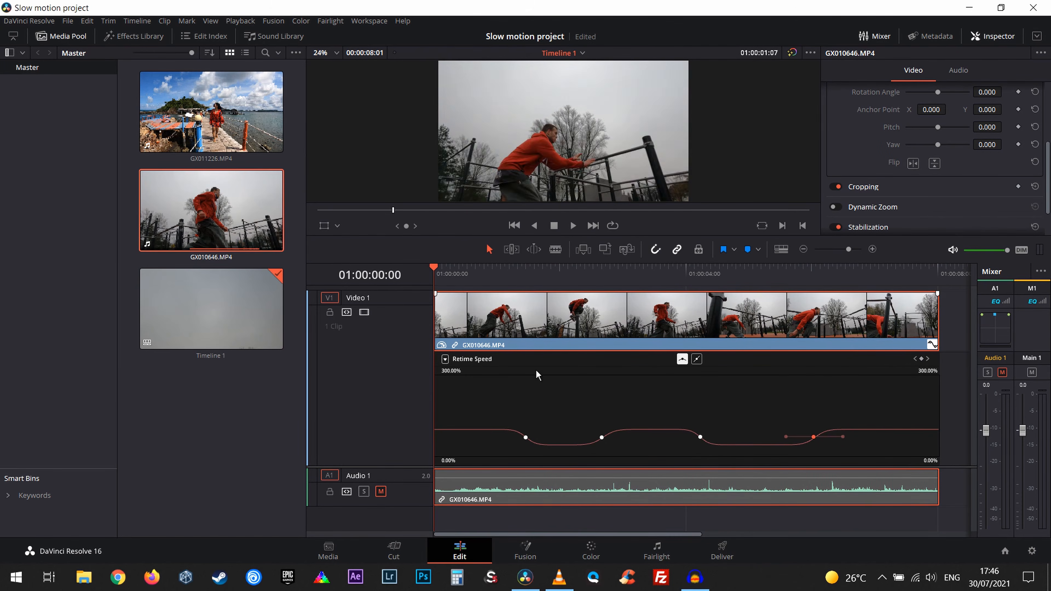
pyautogui.hotkey('ctrl', 'f')
pyautogui.press('space')
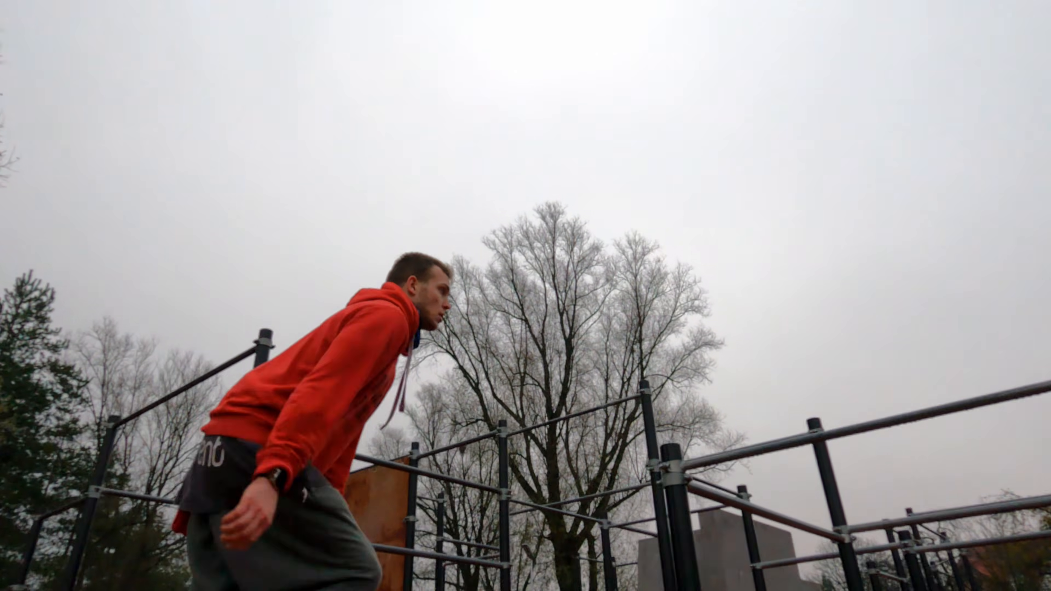